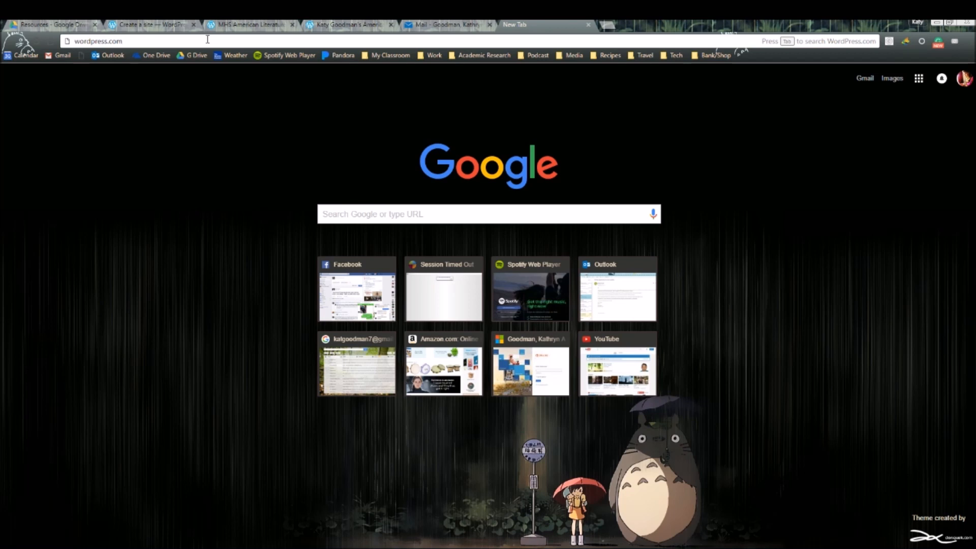
- Load WordPress.com and sign out of the logged-in account from its profile page
key("Return")
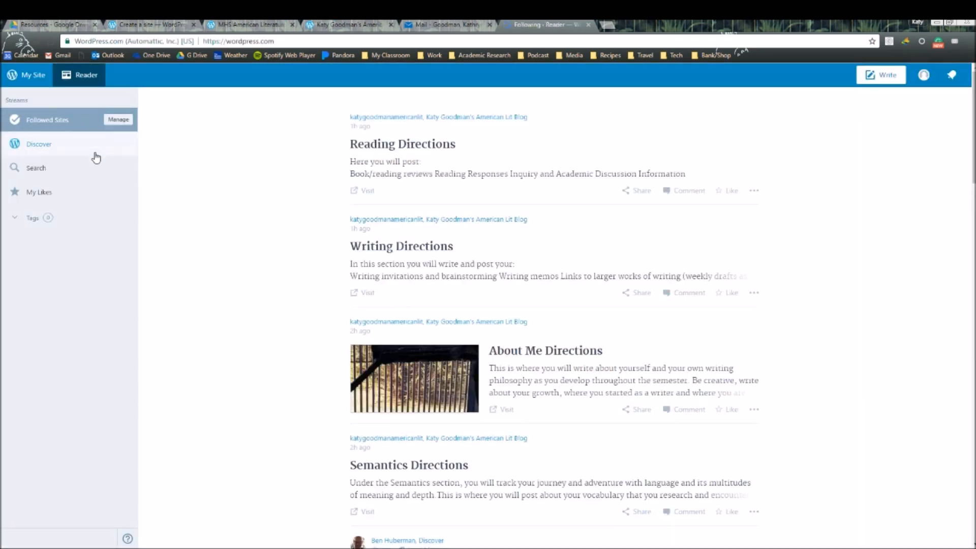
left_click(923, 75)
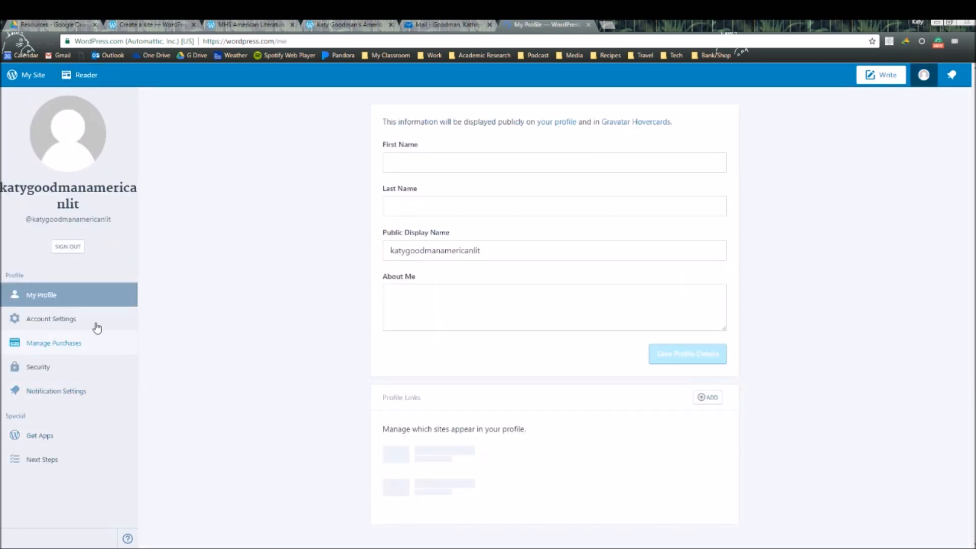
left_click(76, 255)
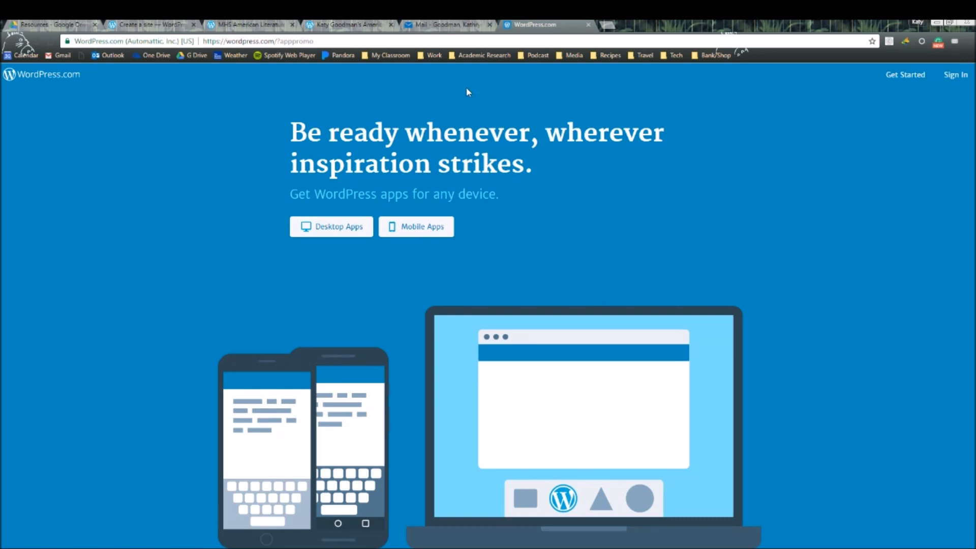
- Start a new site with a latest-posts homepage and browse the theme grid to pick Franklin
left_click(915, 77)
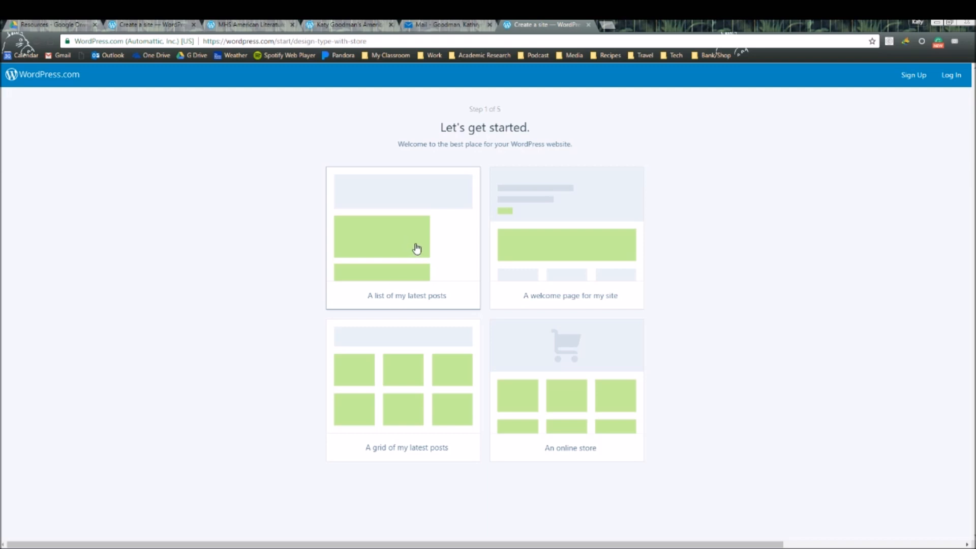
left_click(370, 237)
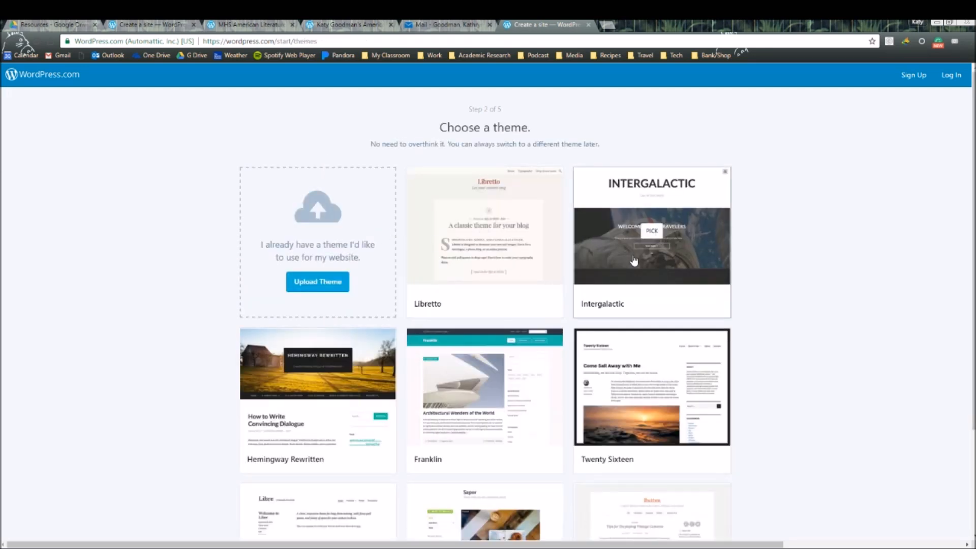
scroll(681, 272, "down", 1)
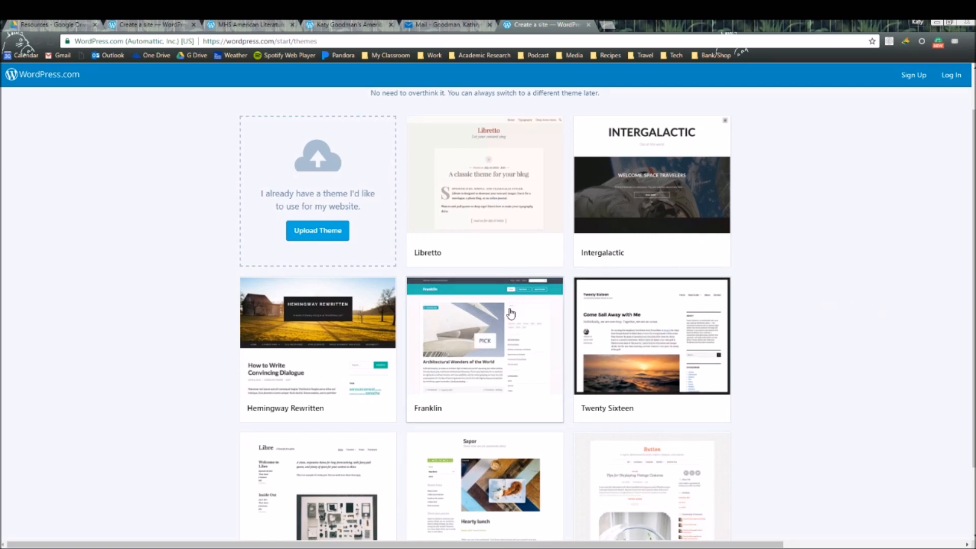
mouse_move(338, 309)
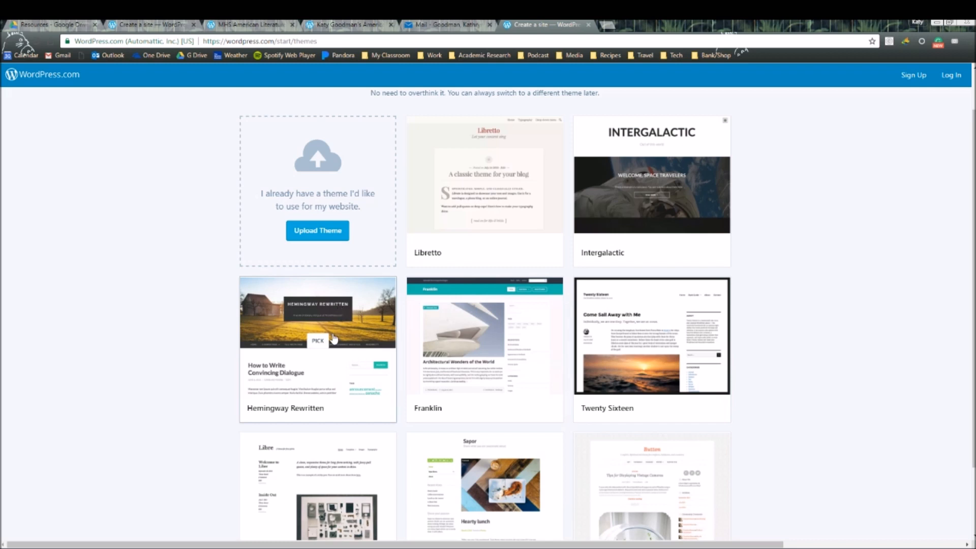
scroll(559, 330, "down", 2)
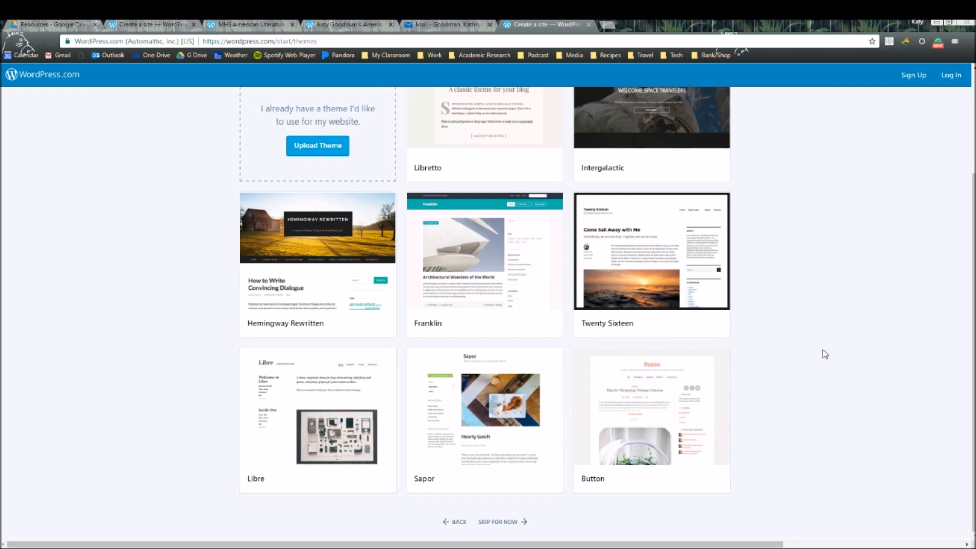
scroll(831, 356, "up", 2)
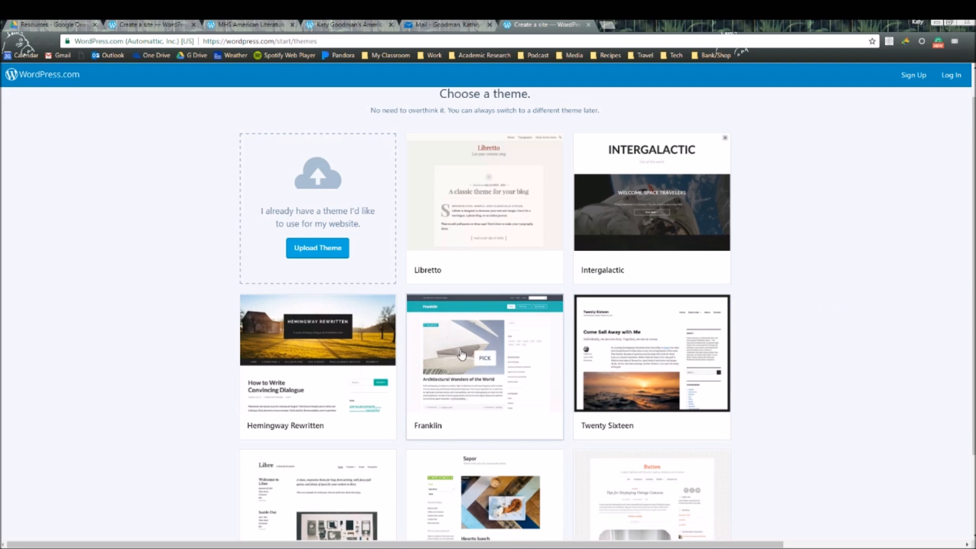
scroll(483, 360, "down", 1)
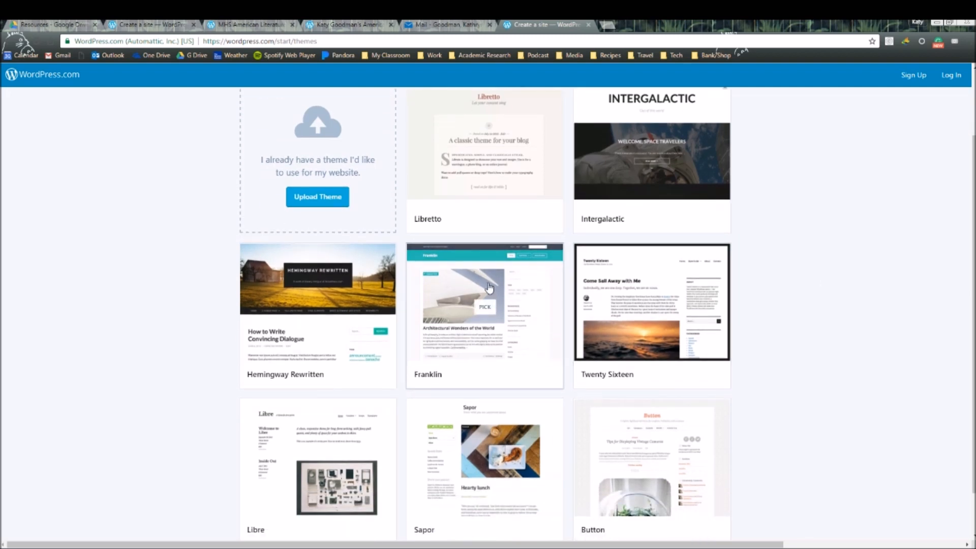
scroll(483, 308, "up", 2)
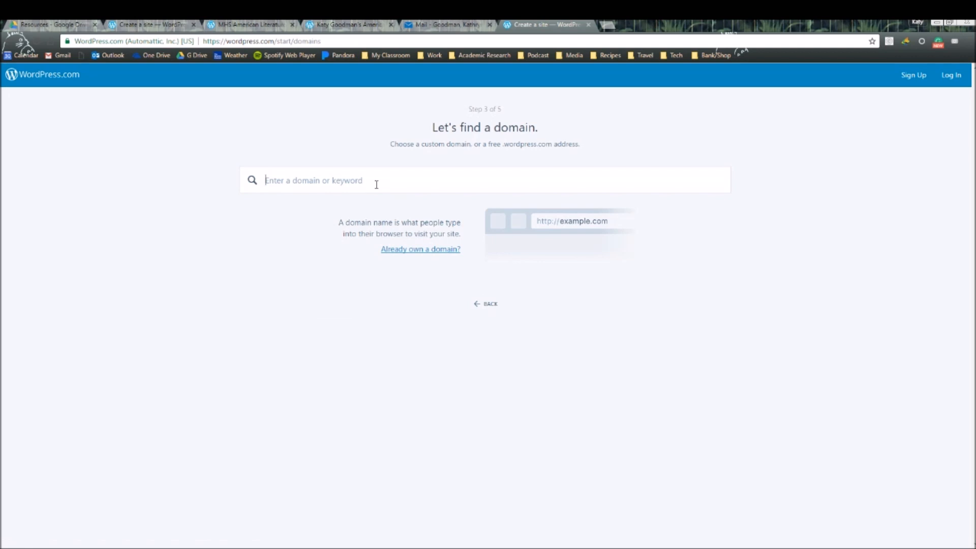
- Search for a domain named for the owner's American Lit blog and select the free .wordpress.com address
type("ItsLit")
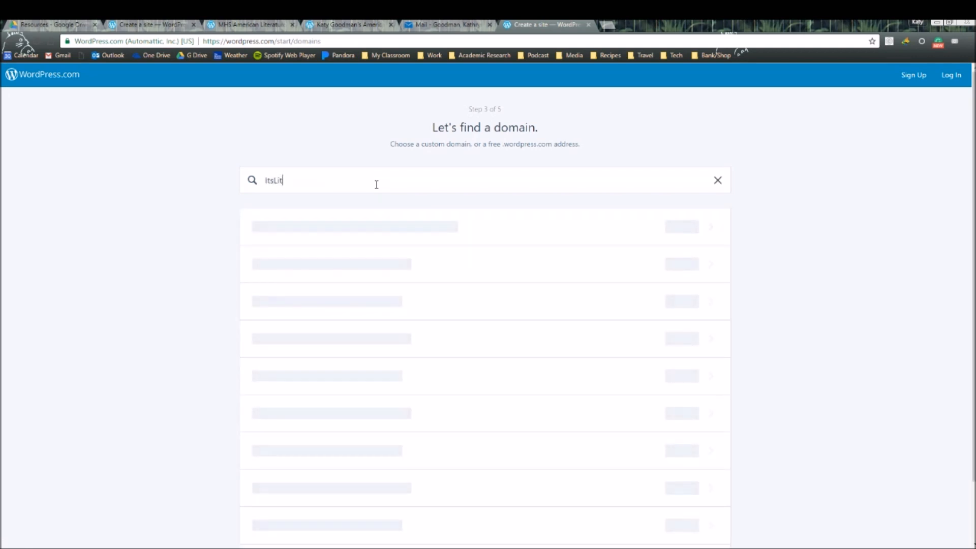
type("InLit")
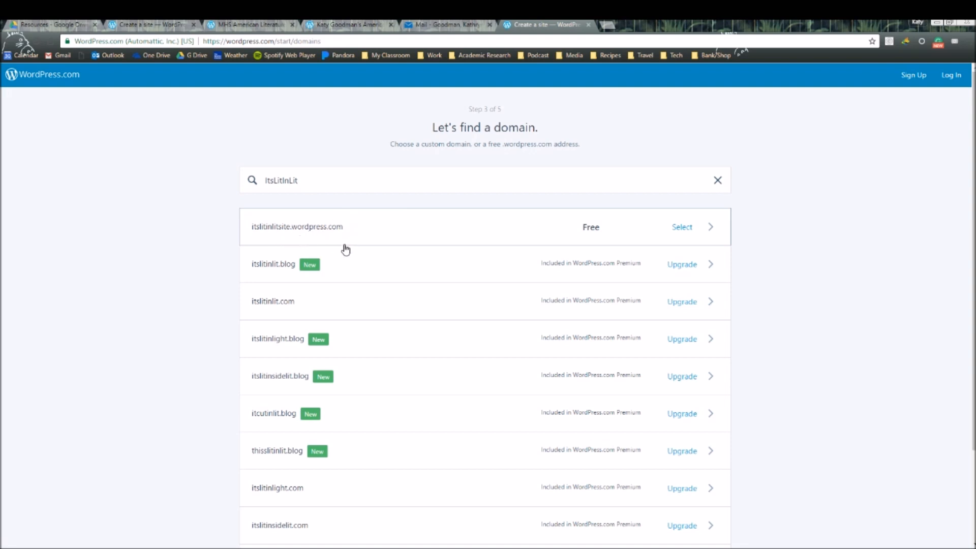
left_click_drag(323, 184, 251, 172)
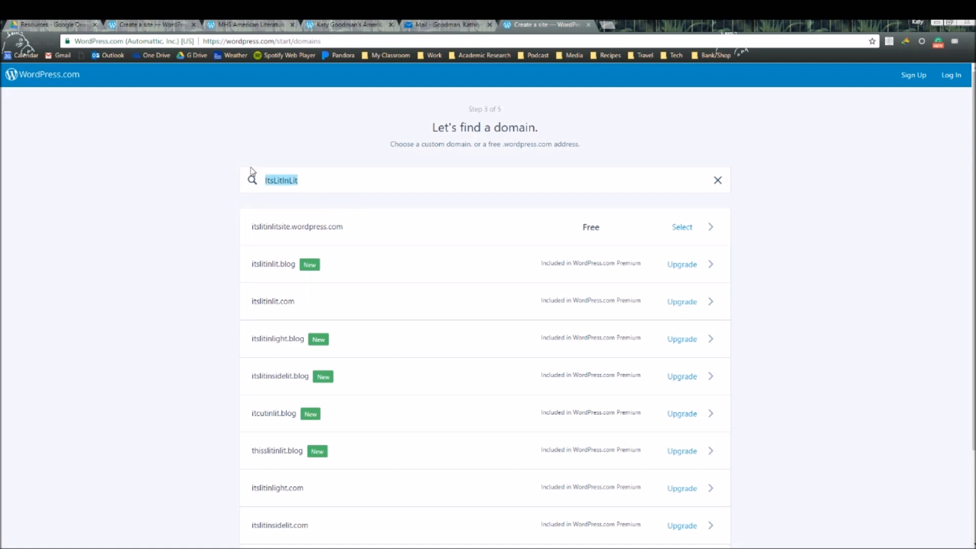
key("BackSpace")
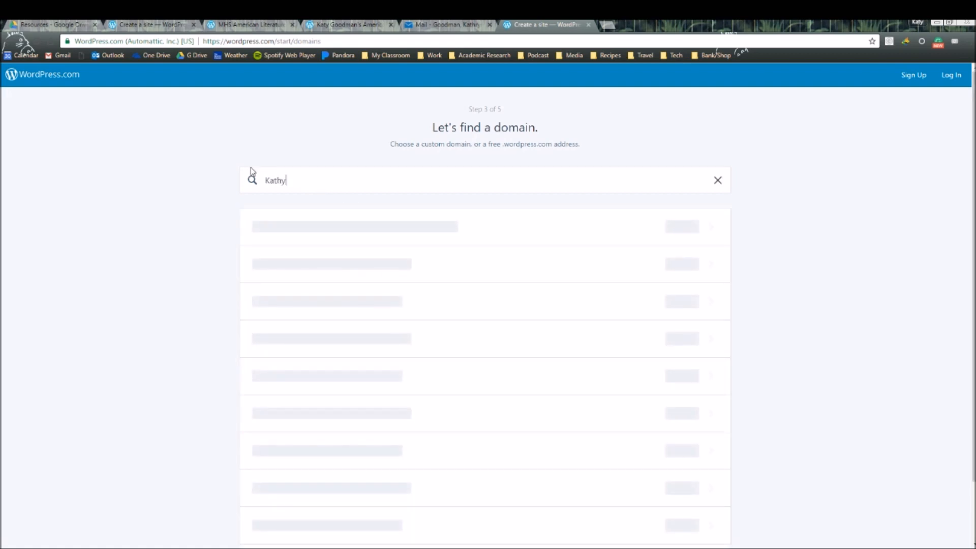
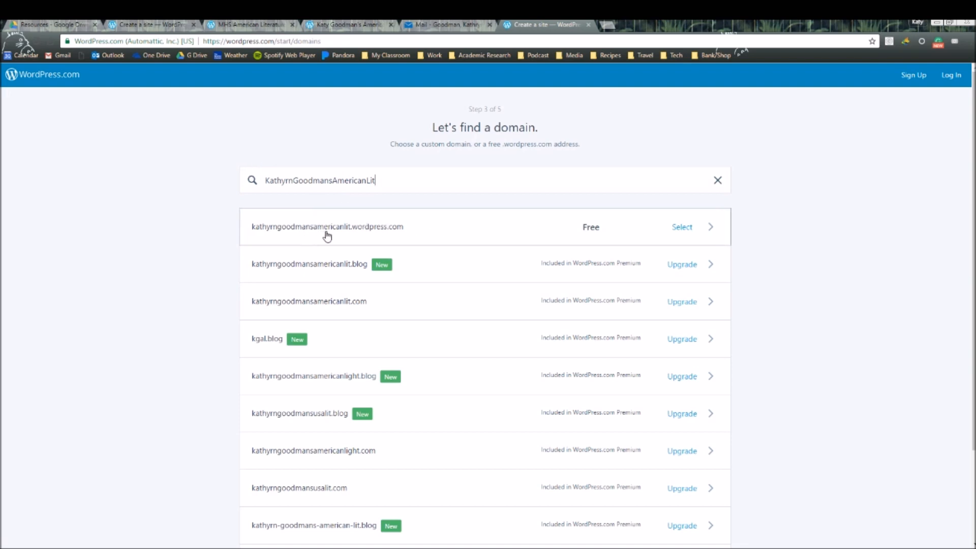
left_click(682, 231)
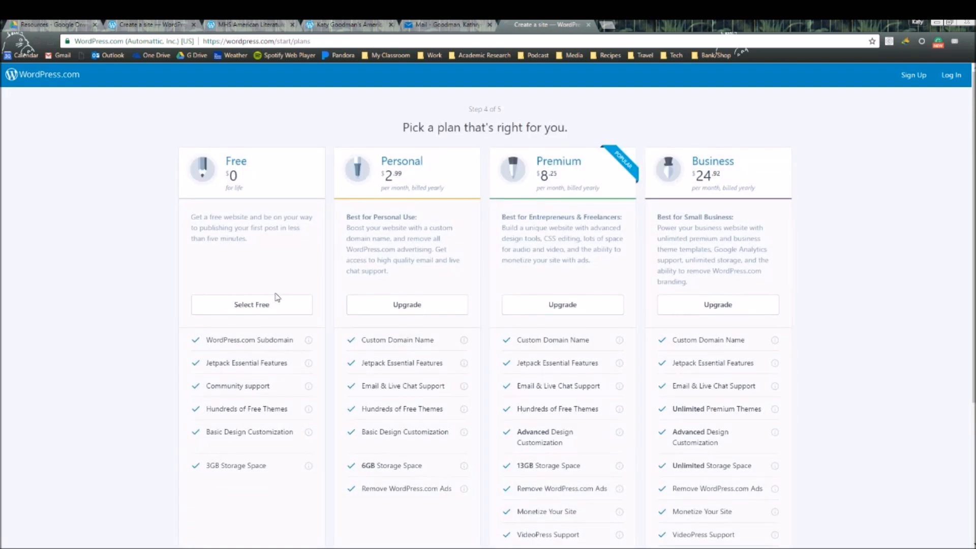
- Choose the Free plan and enter the new account's email address
left_click(258, 305)
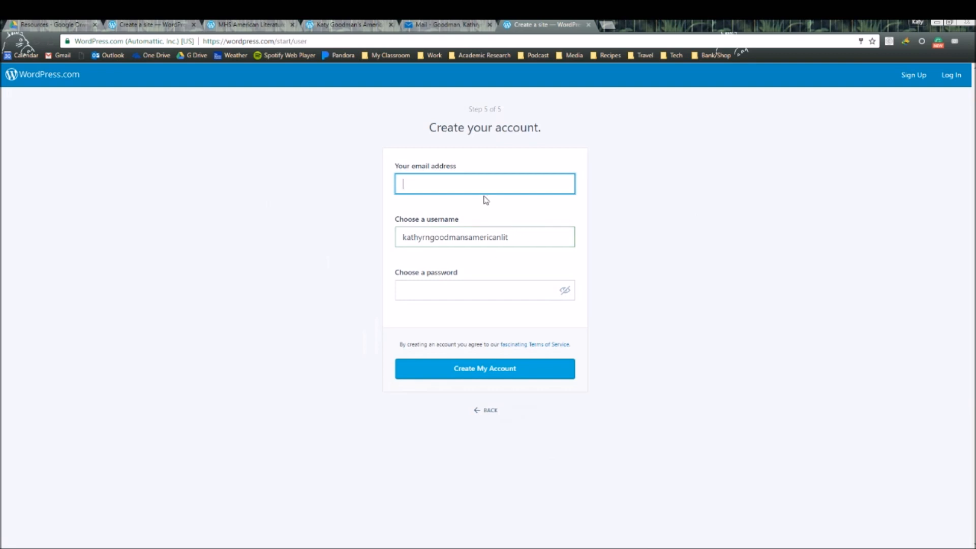
left_click(483, 193)
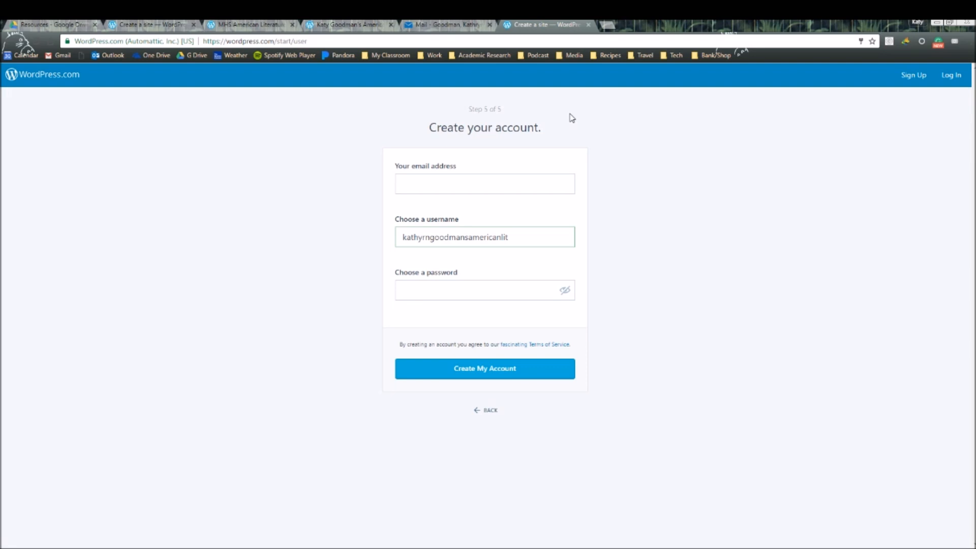
left_click(488, 183)
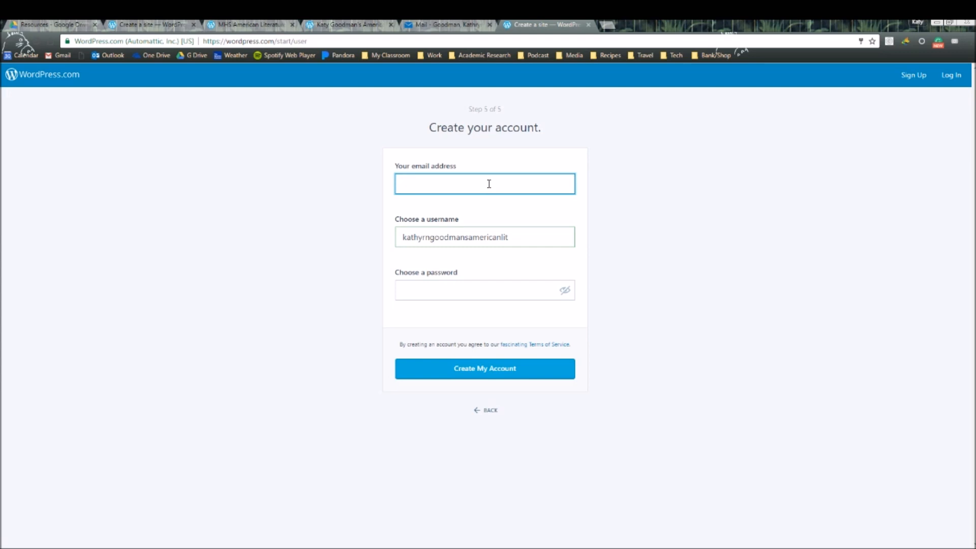
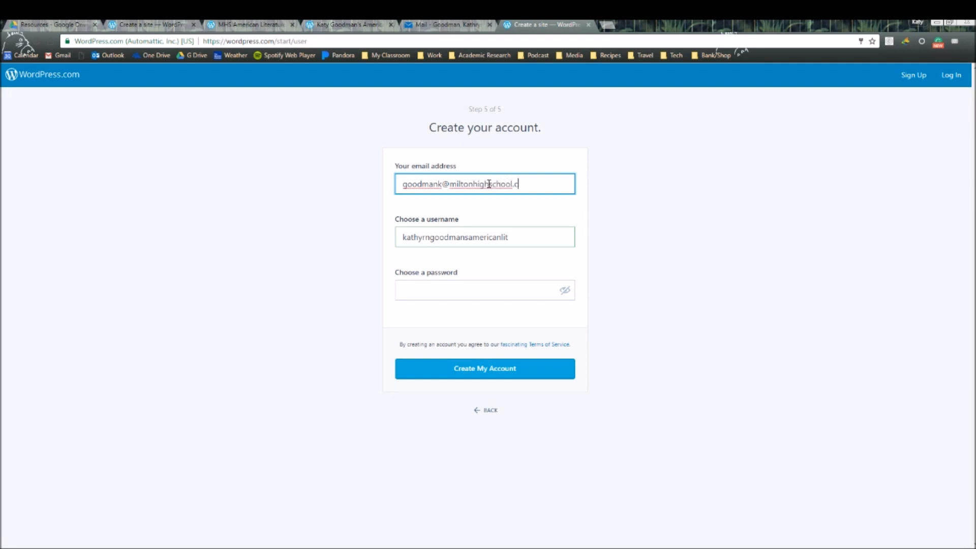
key("Tab")
- Enter the account password
left_click(472, 295)
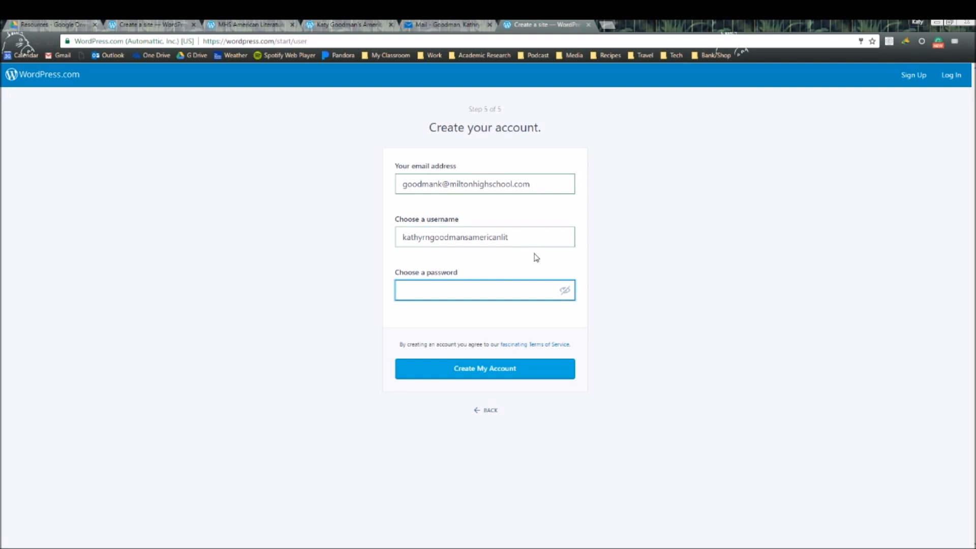
type("••••")
key("BackSpace")
key("BackSpace")
key("BackSpace")
key("BackSpace")
type("••••")
key("BackSpace")
key("BackSpace")
key("BackSpace")
key("BackSpace")
type("•••••••••••••")
- Create the account and highlight the message about the confirmation email
left_click(483, 367)
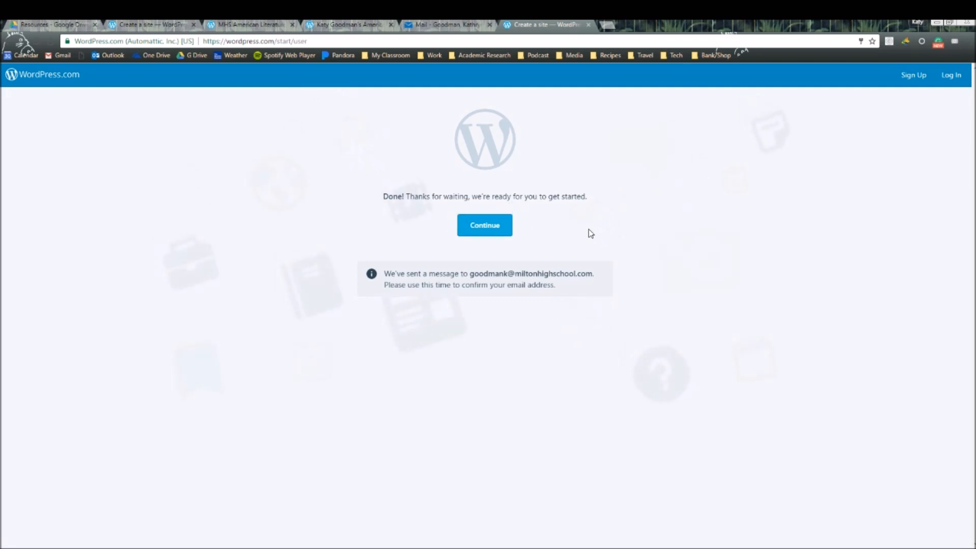
left_click_drag(463, 273, 625, 295)
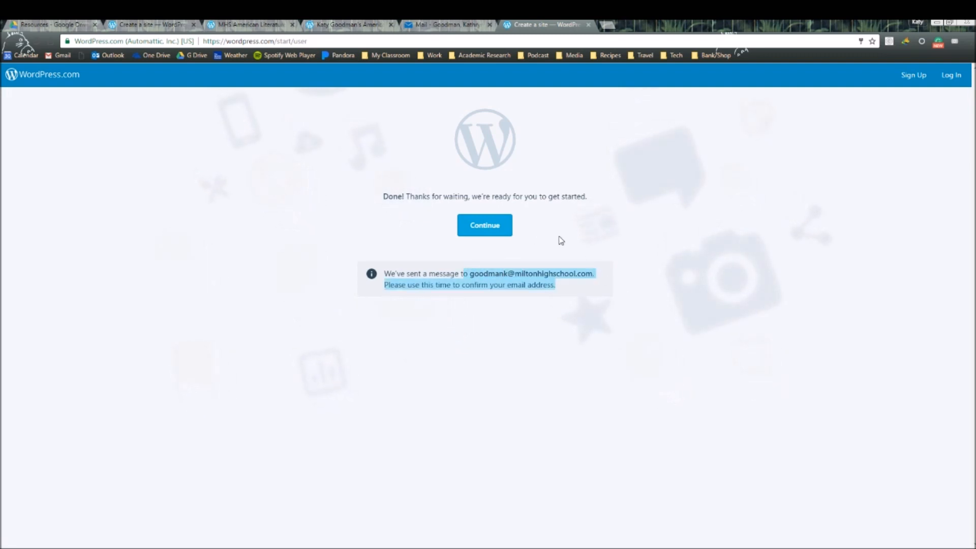
- Open WordPress.com's activation email in the Outlook inbox and confirm the account
left_click(462, 24)
left_click(199, 189)
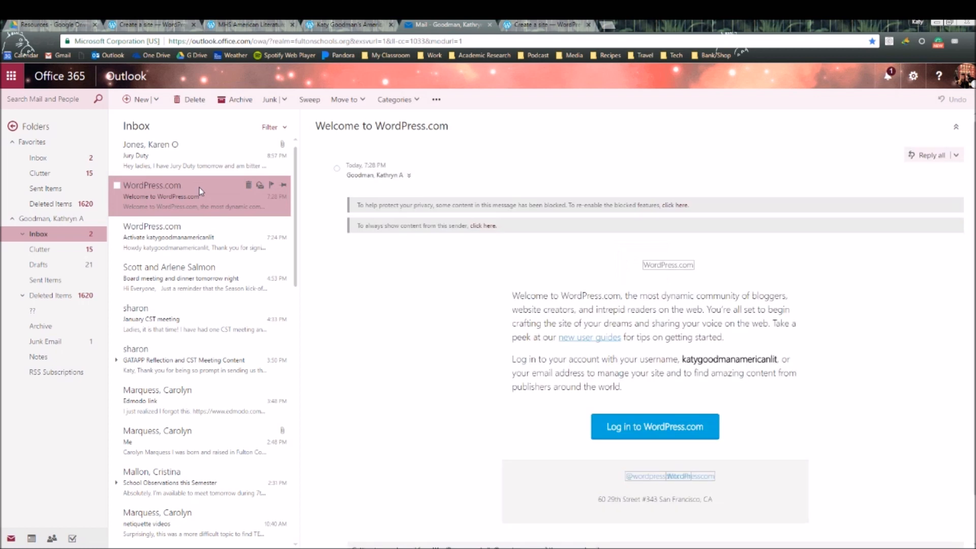
left_click(233, 242)
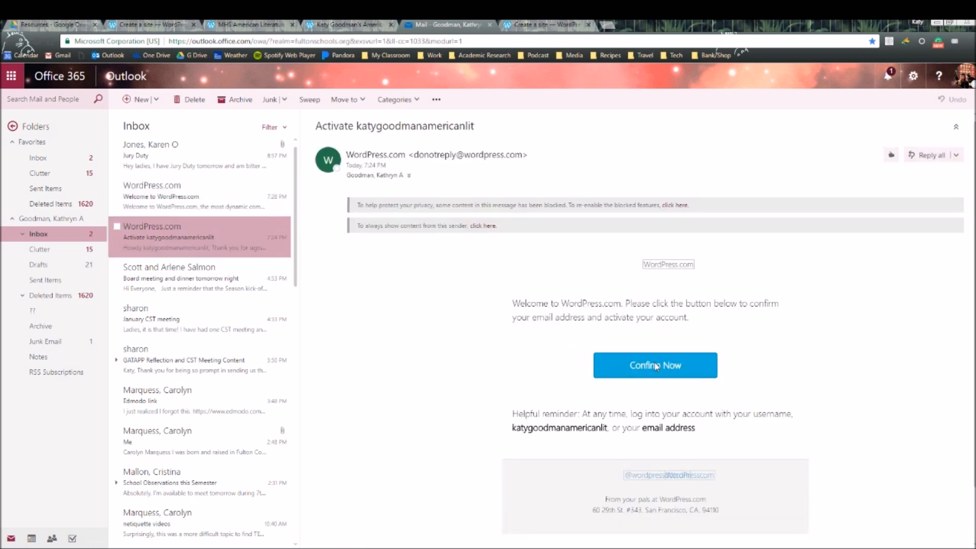
left_click(655, 366)
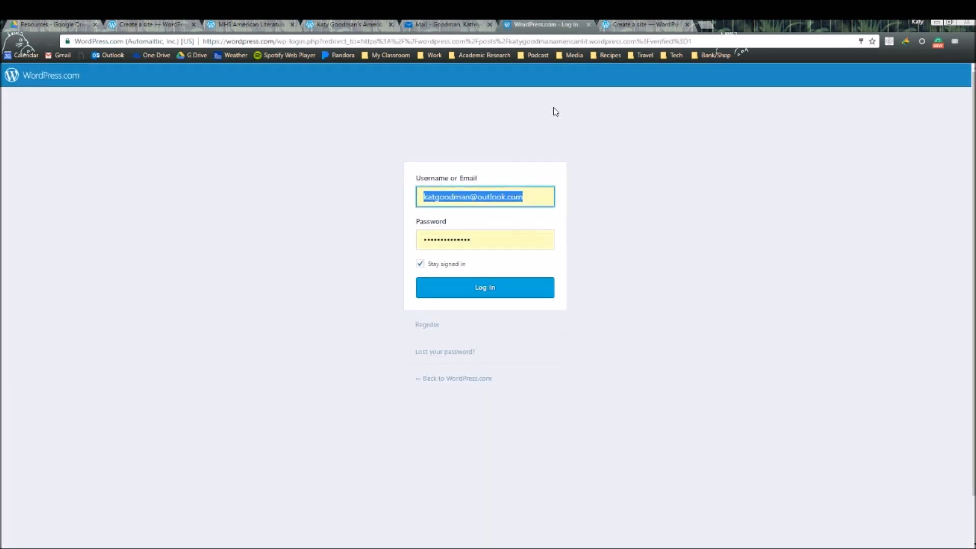
- Log in to WordPress.com and open My Sites to show the site dashboard
left_click(485, 289)
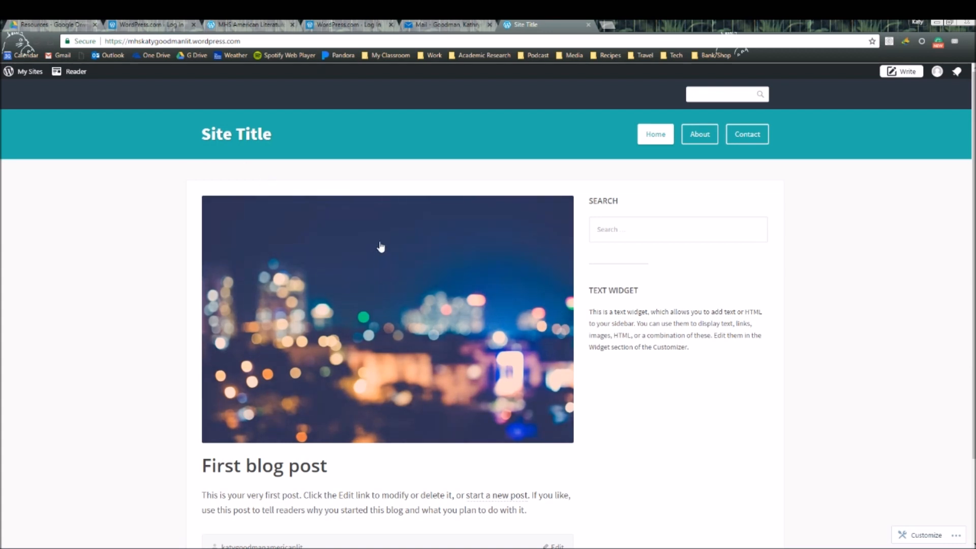
left_click(31, 74)
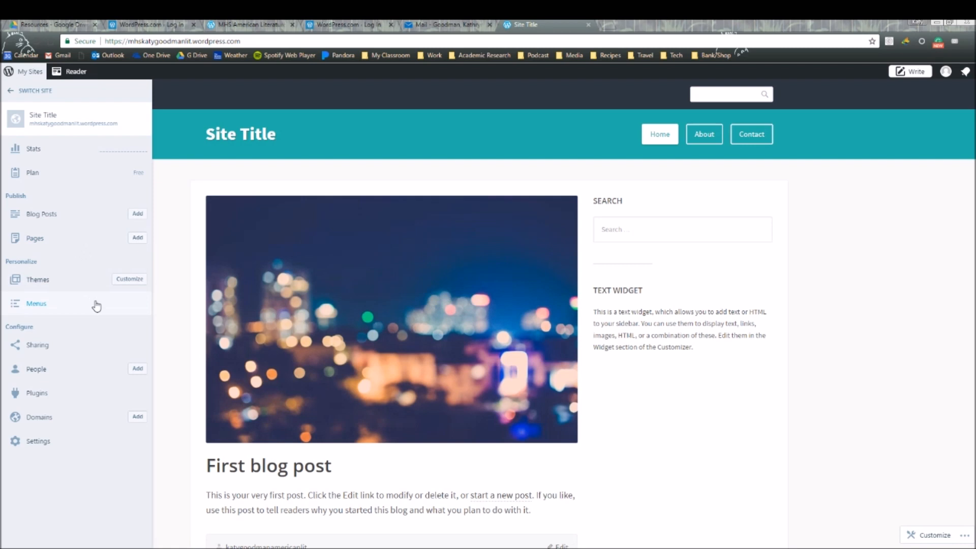
- Set the site title to the owner's name plus 'American Lit Blog' and tagline 'It's lit in lit.', then publish
left_click(142, 284)
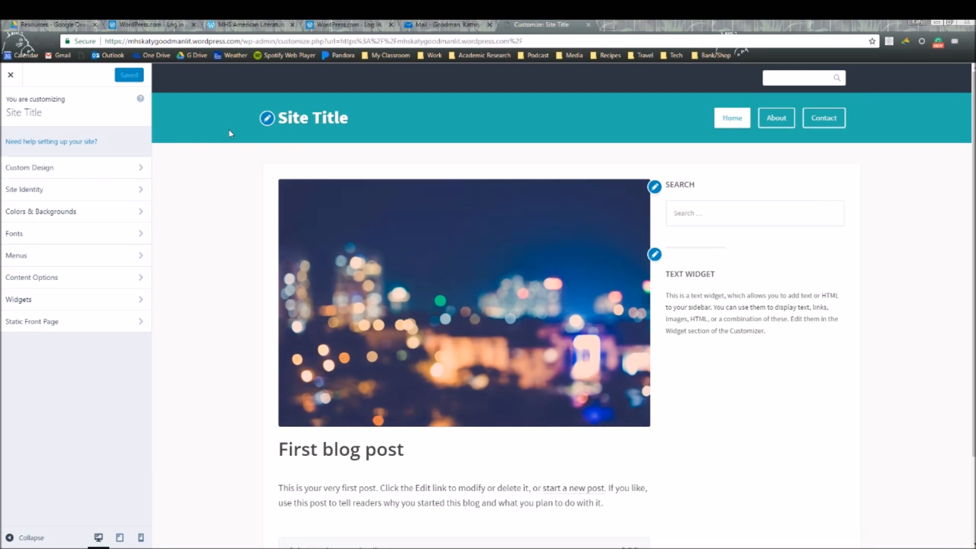
left_click(266, 117)
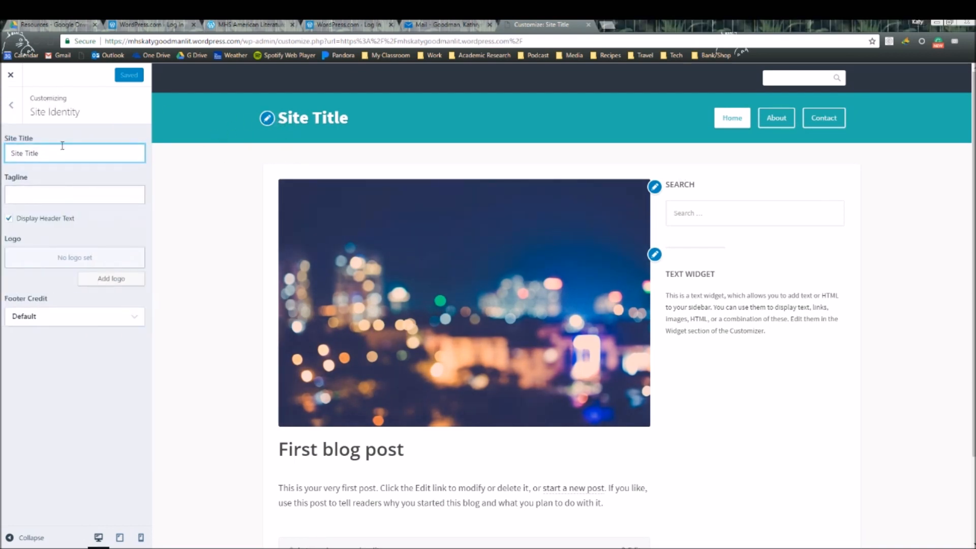
left_click_drag(89, 155, 1, 138)
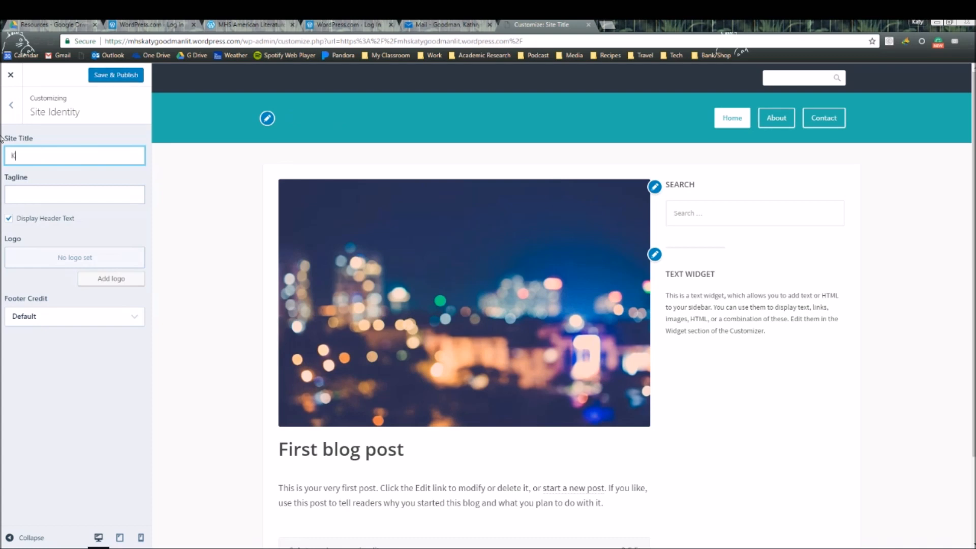
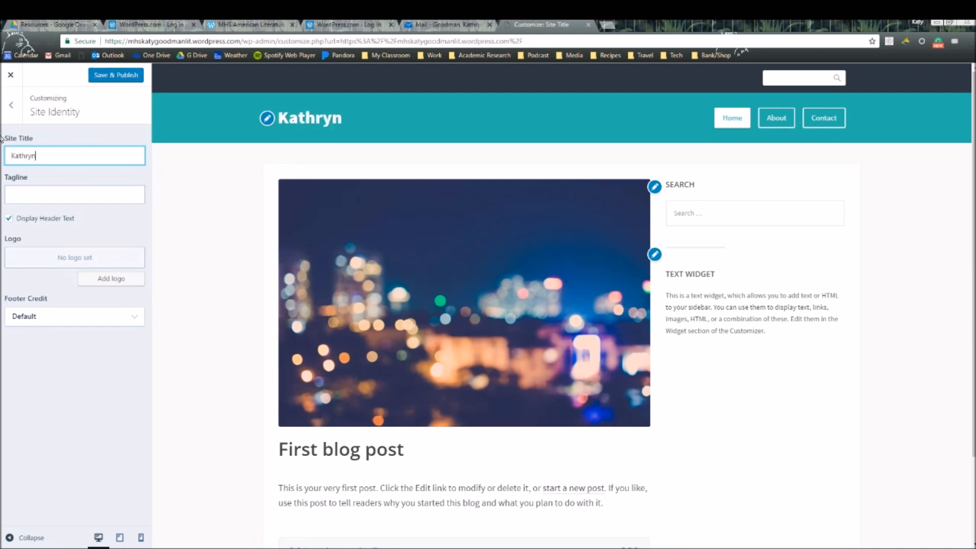
type("Ame")
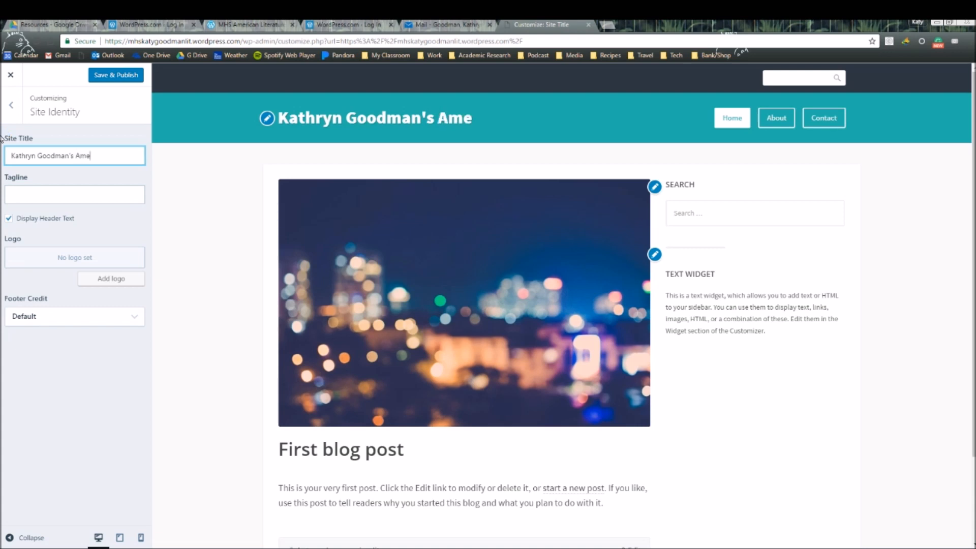
type("rican Lit Blog")
left_click(93, 198)
type("It's lit in lit.")
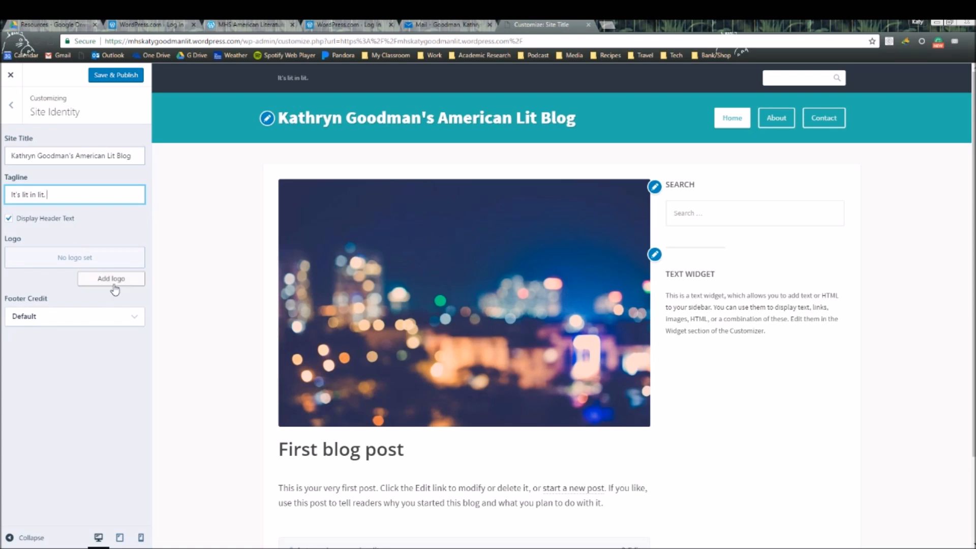
left_click(116, 76)
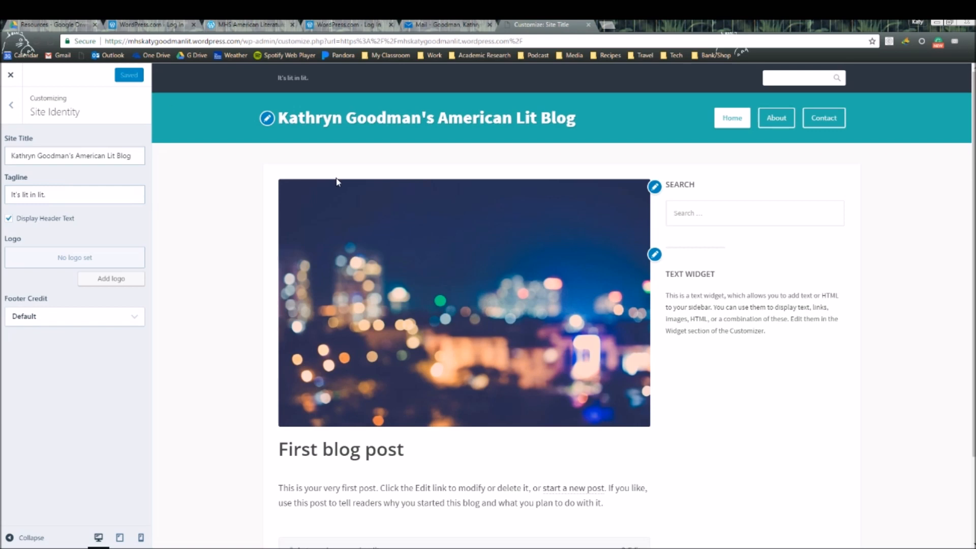
left_click(654, 255)
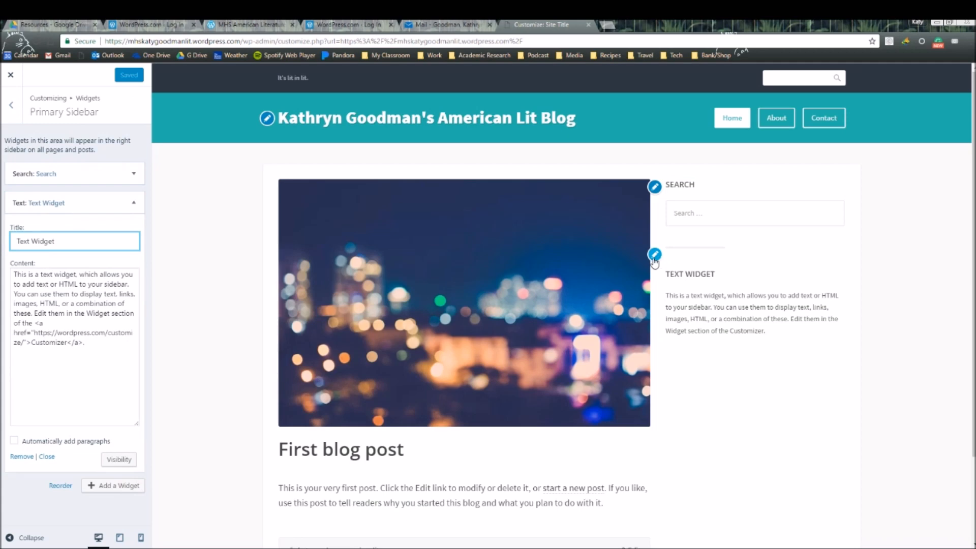
- Remove the Text Widget from the primary sidebar and save and publish the change
left_click(22, 456)
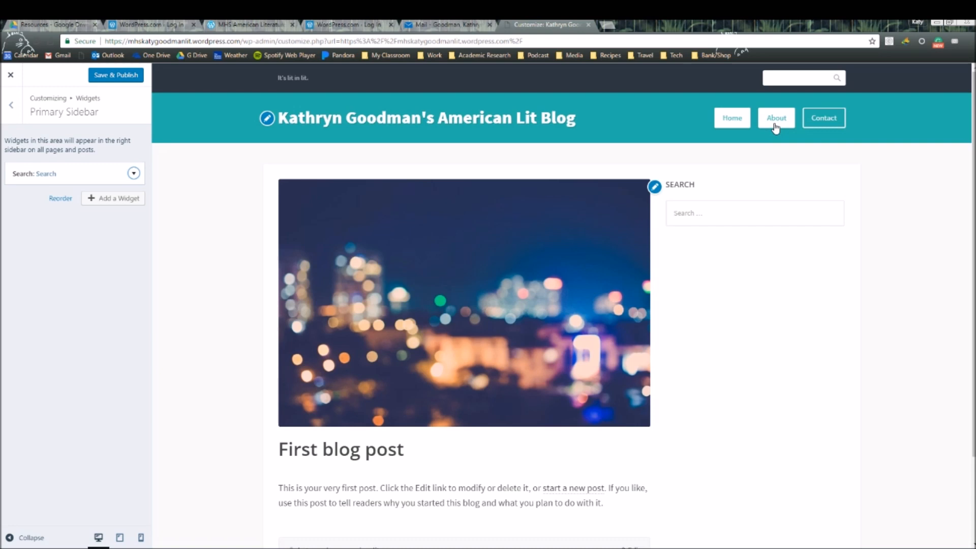
left_click(12, 105)
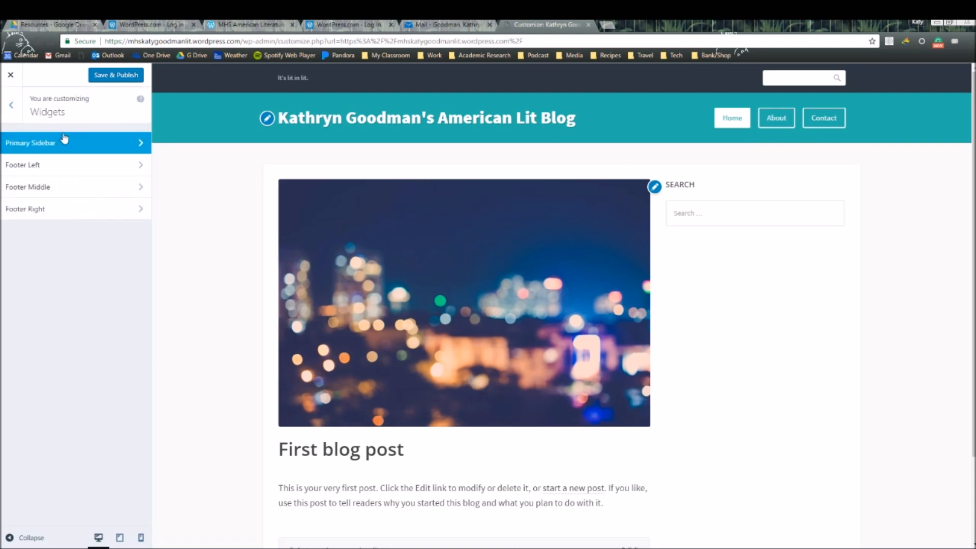
left_click(11, 105)
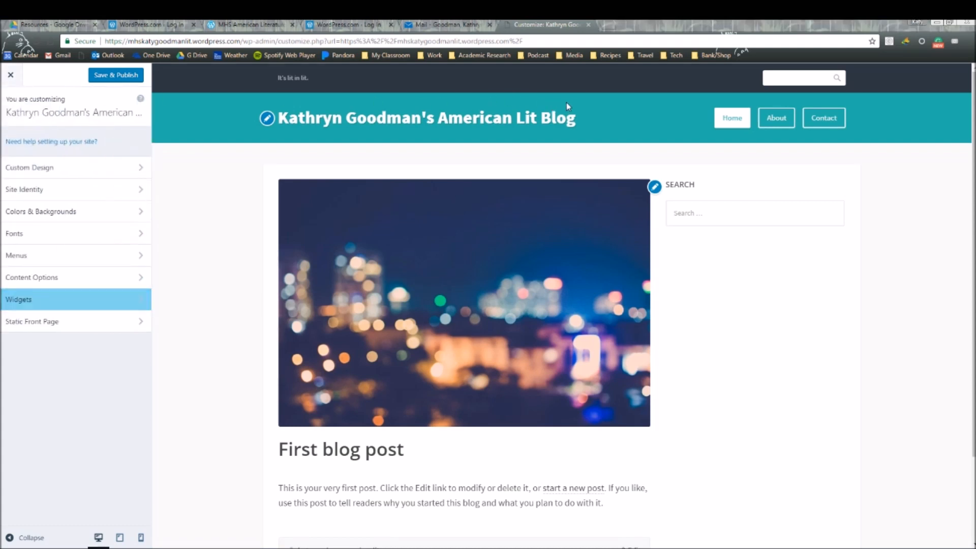
left_click(136, 75)
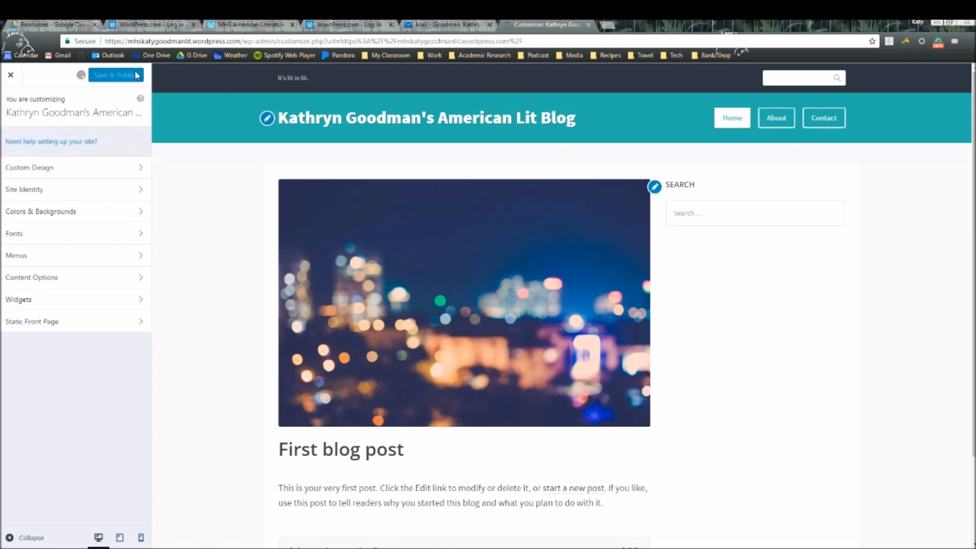
- Close the Customizer and go to the Menus page through My Sites
left_click(11, 77)
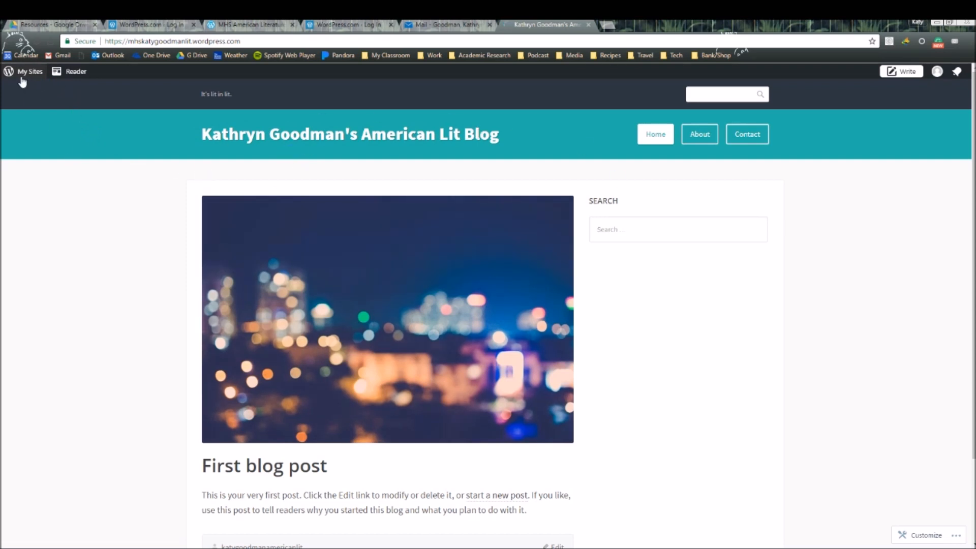
left_click(22, 74)
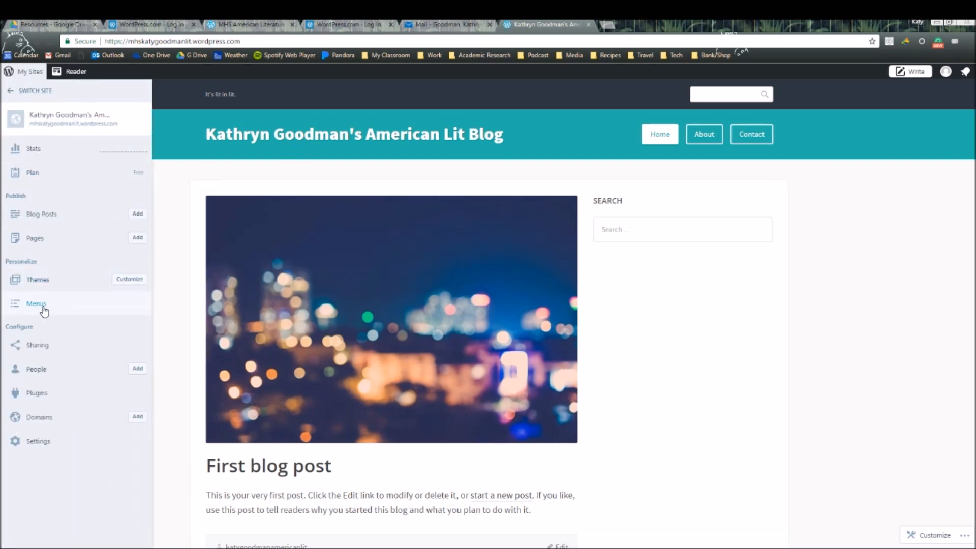
left_click(50, 305)
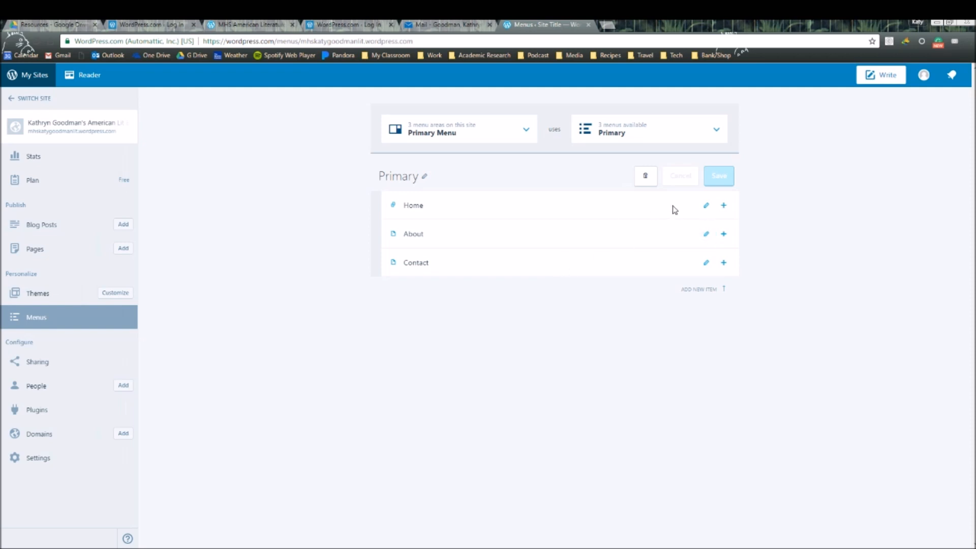
- Delete the Home and Contact items from the Primary menu, keeping the About item
left_click(706, 206)
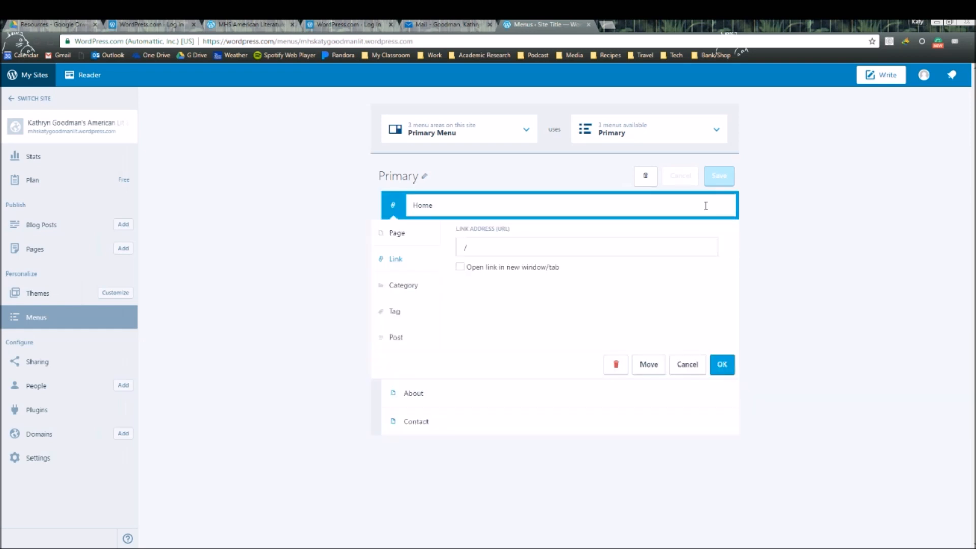
left_click(614, 366)
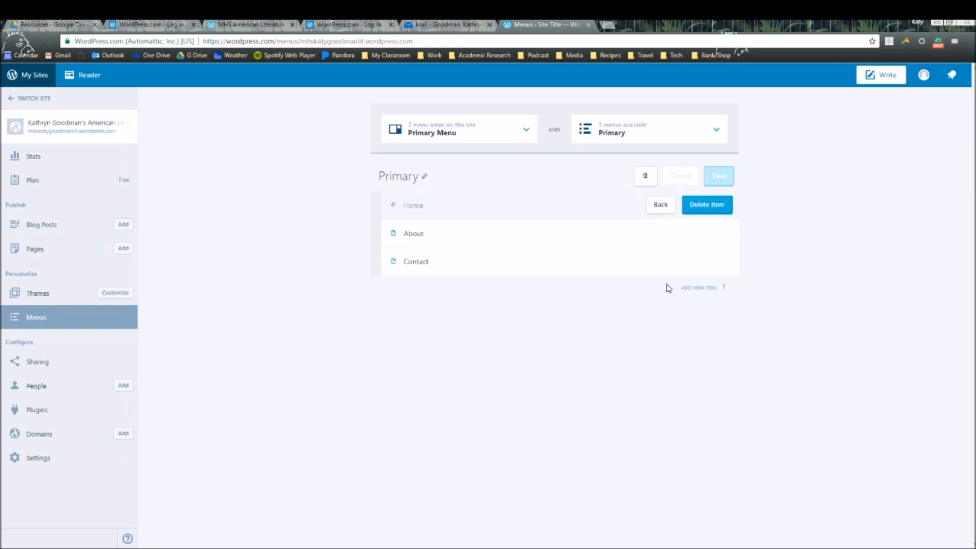
left_click(717, 206)
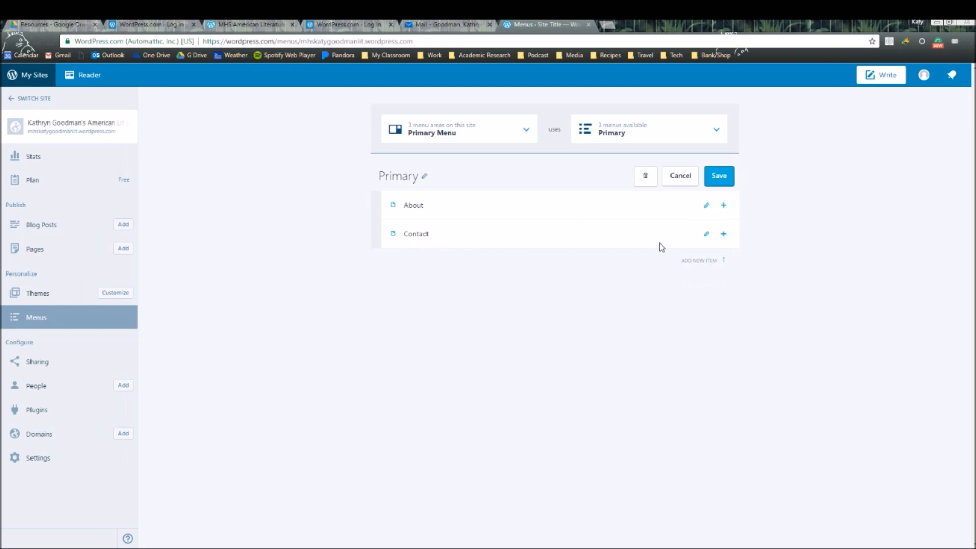
left_click(706, 233)
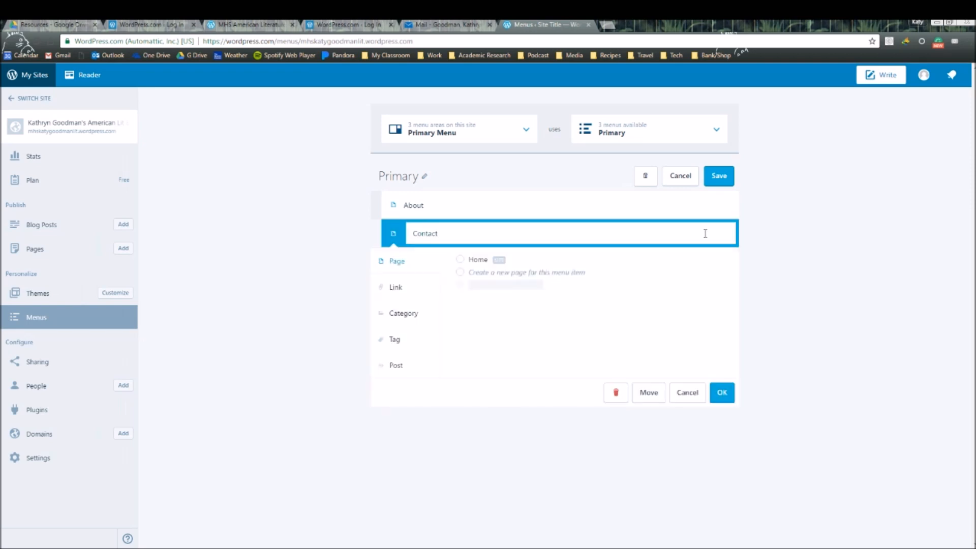
left_click(615, 394)
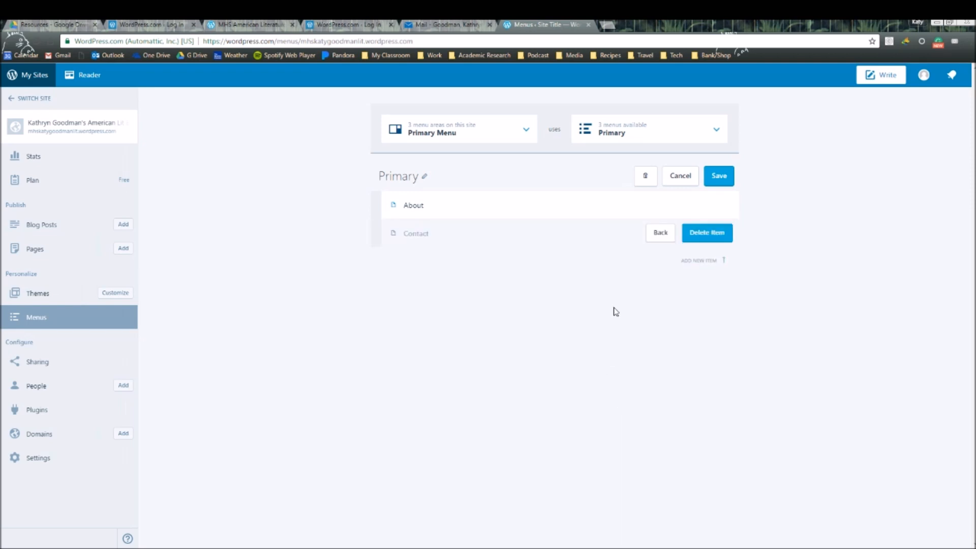
left_click(717, 233)
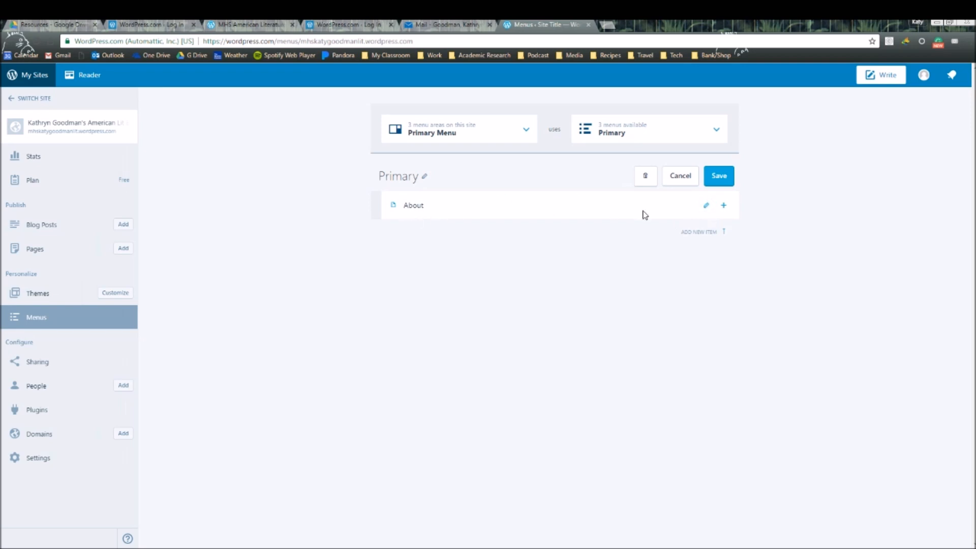
left_click(710, 205)
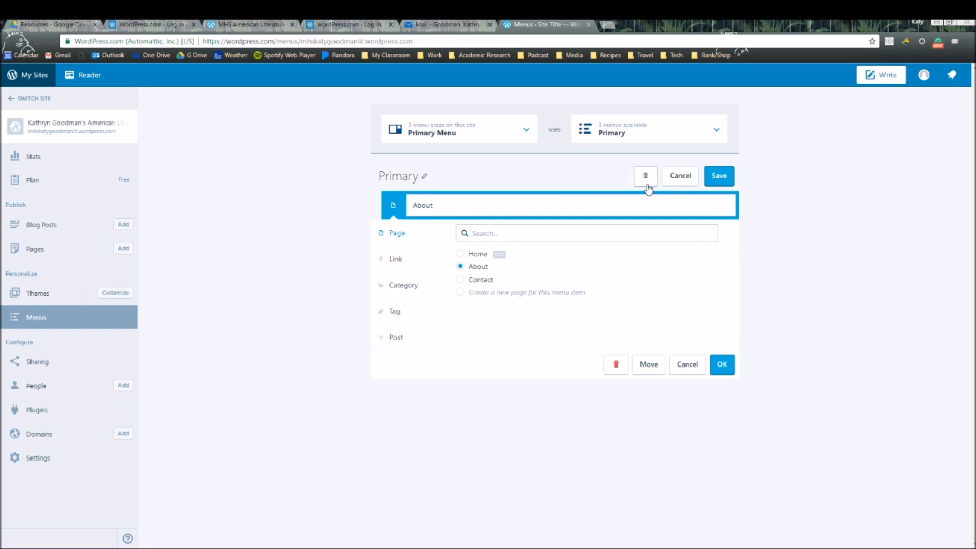
left_click(686, 364)
- Change the About item's label to 'About Me/Contact' and confirm it
left_click(704, 204)
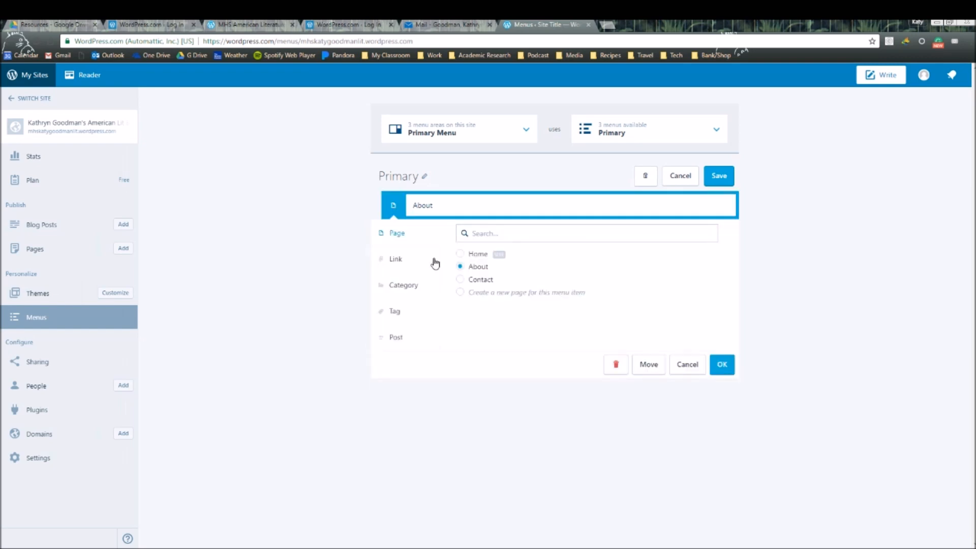
type("Me/Contact")
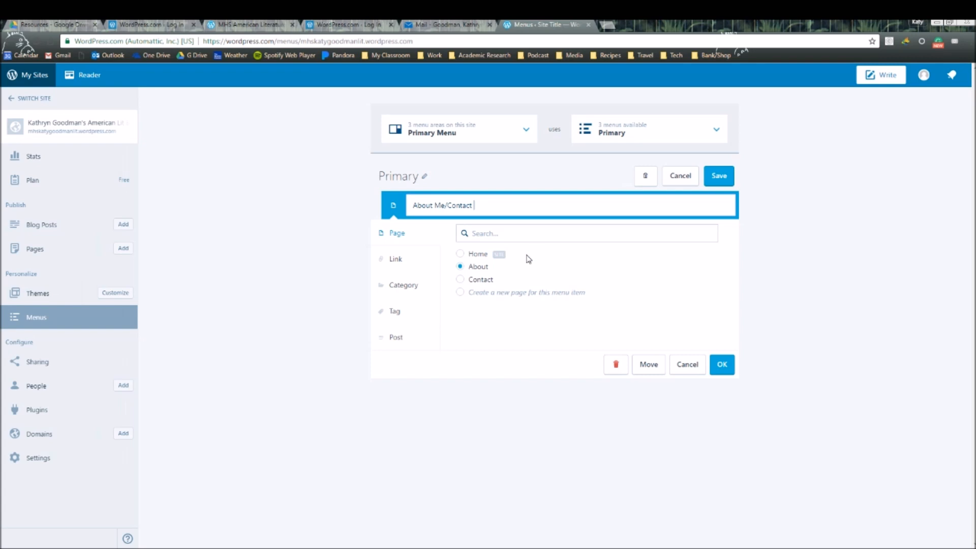
left_click(721, 364)
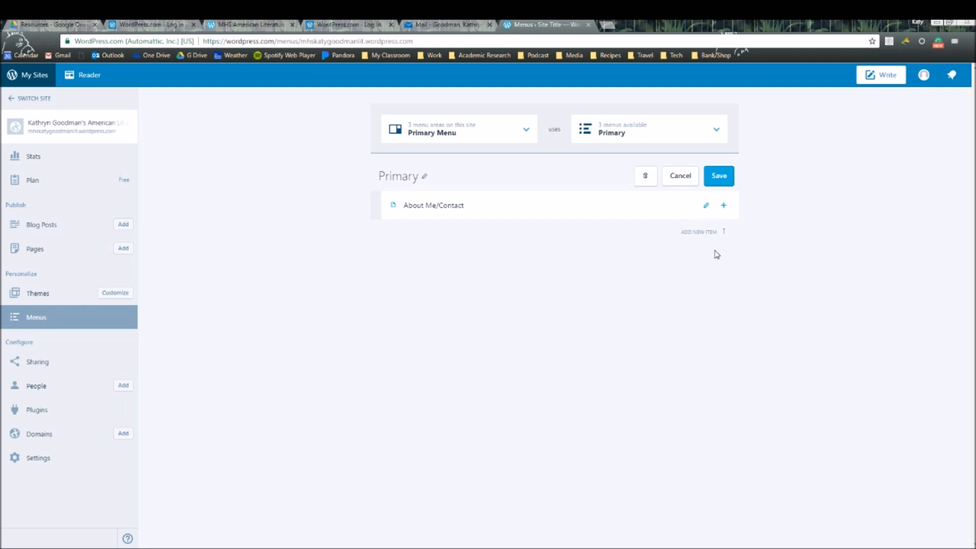
- Add a Reading category item below About Me/Contact
left_click(723, 205)
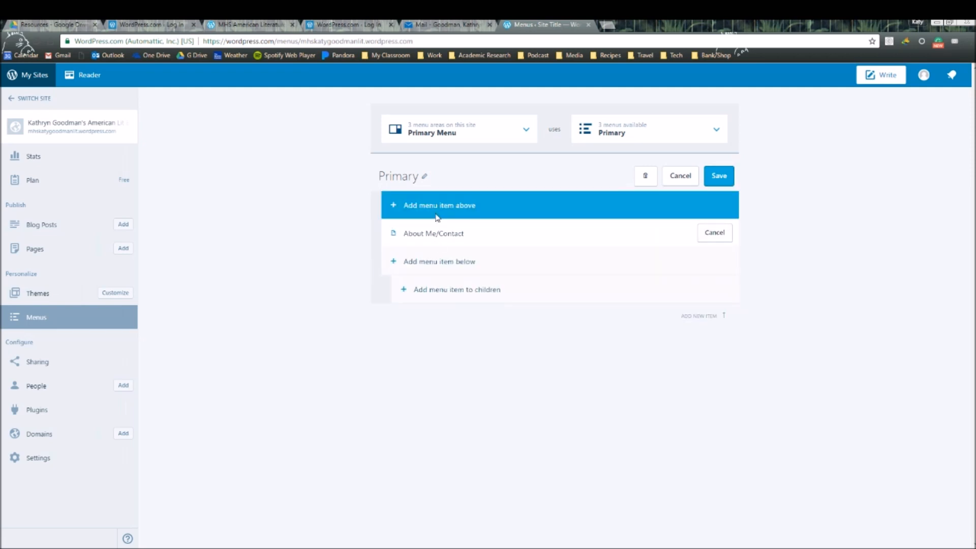
left_click(419, 268)
key("BackSpace")
key("BackSpace")
key("BackSpace")
key("BackSpace")
key("BackSpace")
key("BackSpace")
key("BackSpace")
type("Reading")
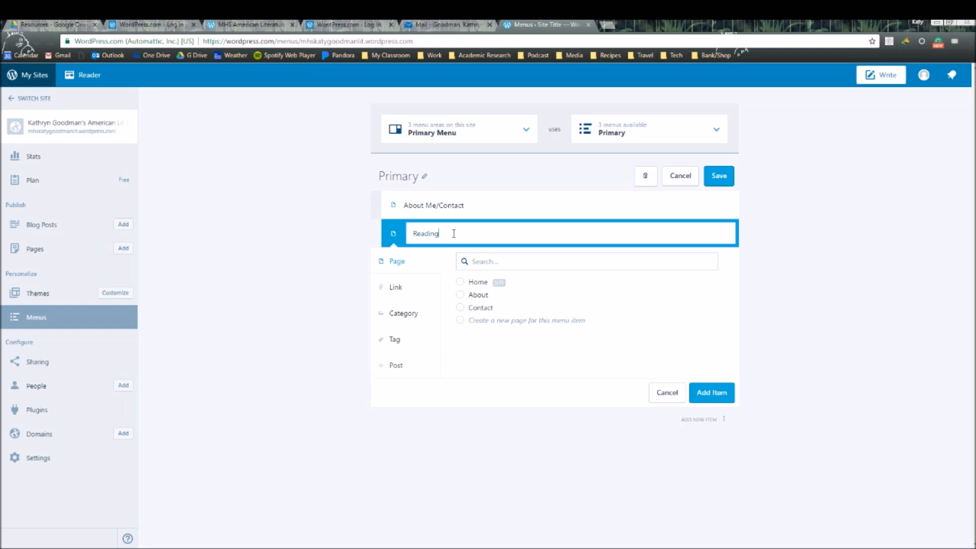
left_click(402, 315)
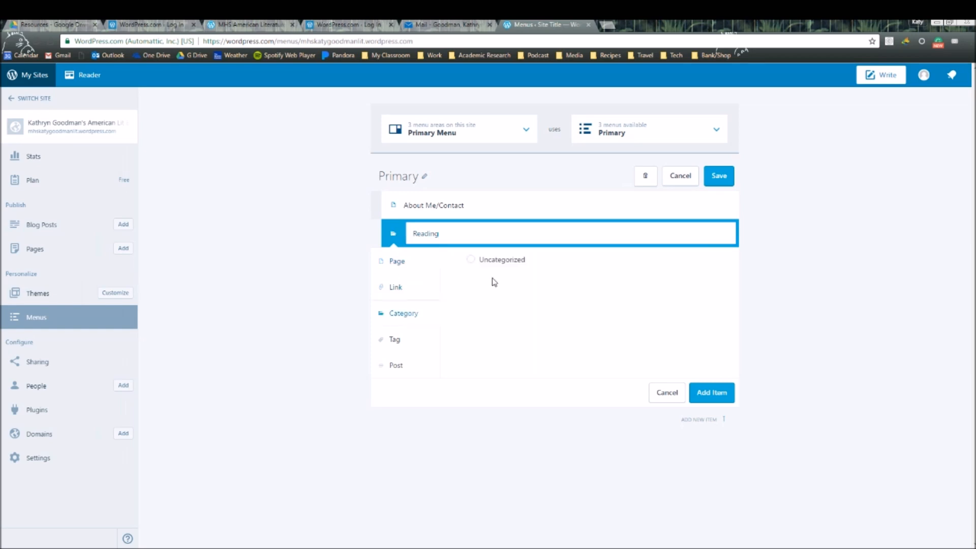
left_click(719, 400)
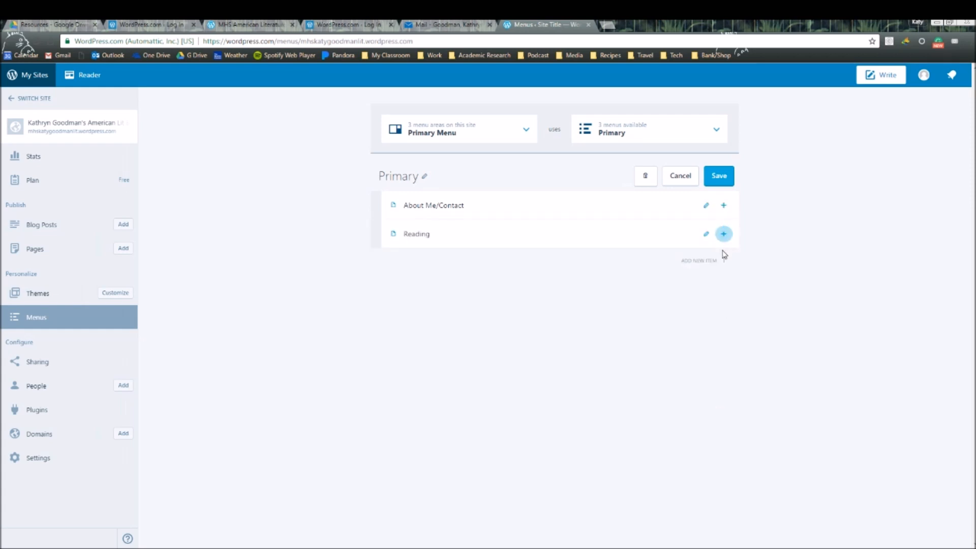
- Add a Writing category item below Reading
left_click(723, 235)
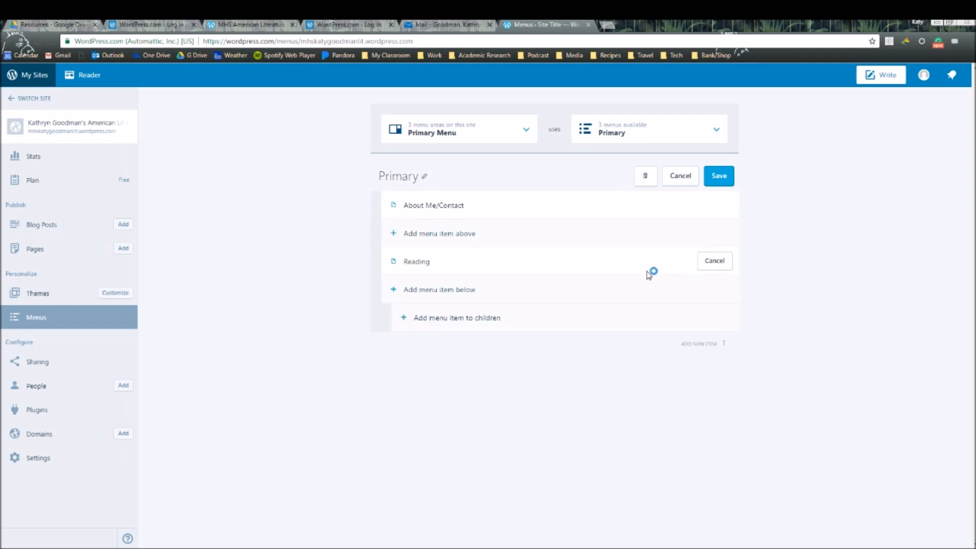
left_click(510, 289)
key("BackSpace")
type("Writing")
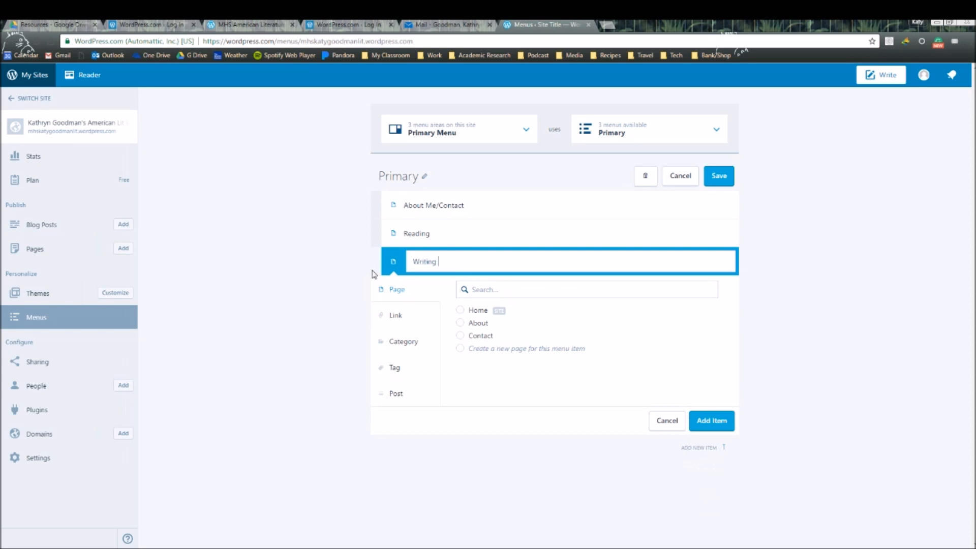
left_click(404, 350)
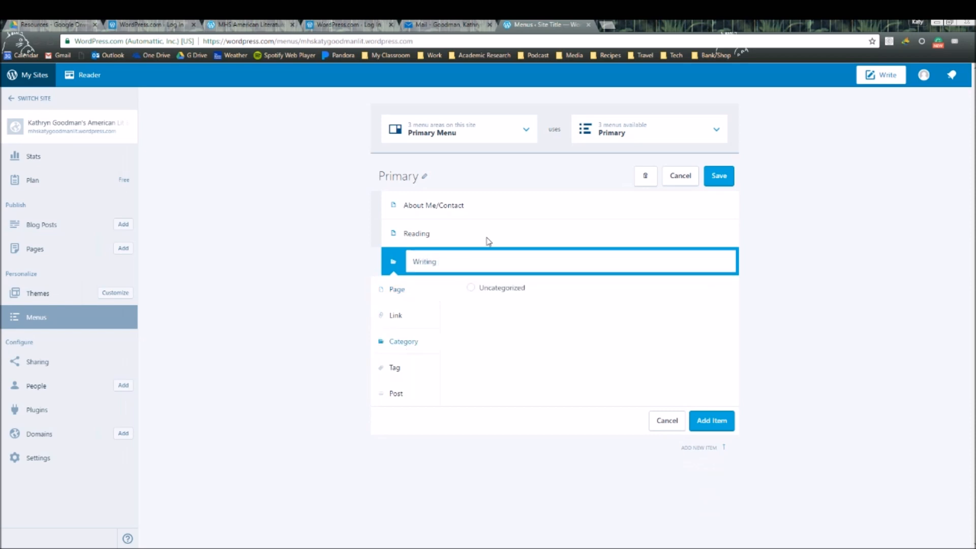
left_click(711, 420)
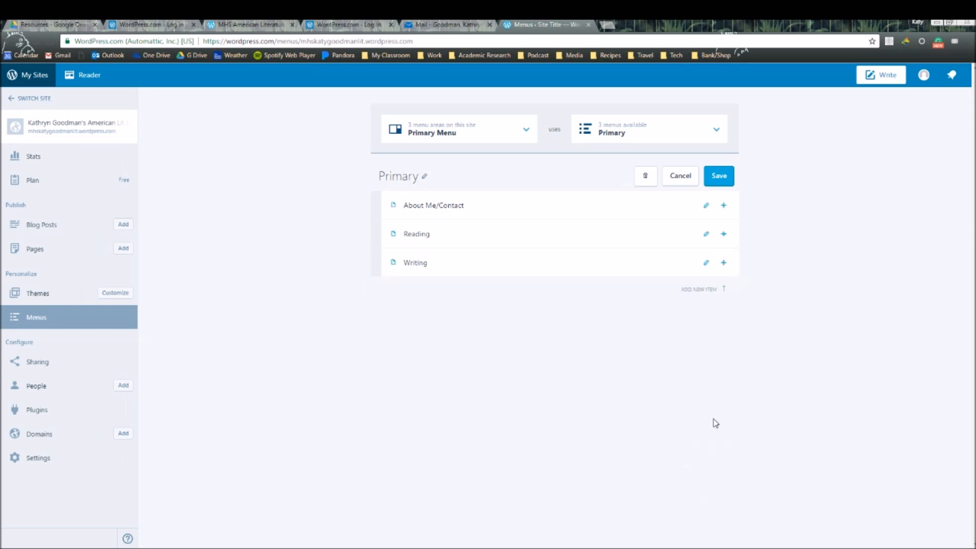
- Insert a Semantics item above Writing
left_click(723, 262)
left_click(464, 268)
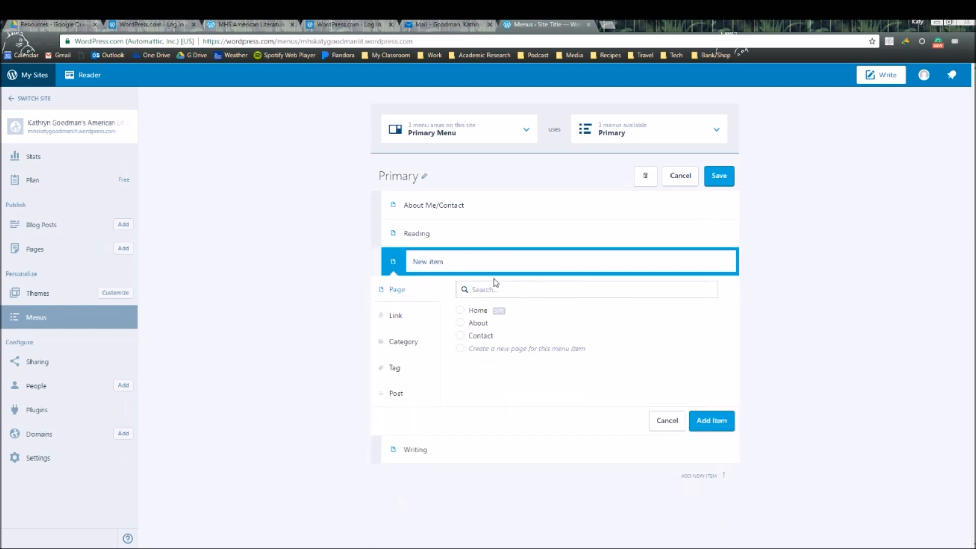
key("BackSpace")
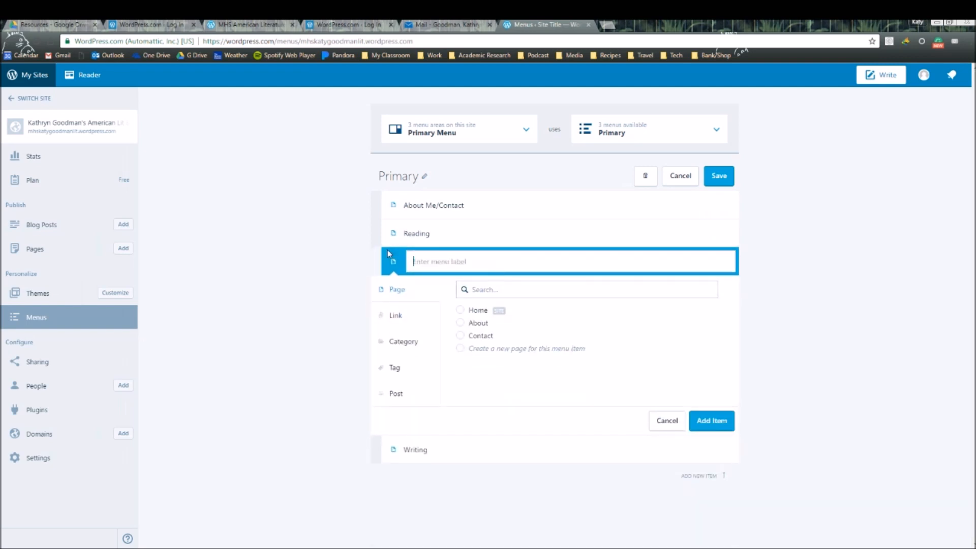
type("Semantics")
left_click(724, 420)
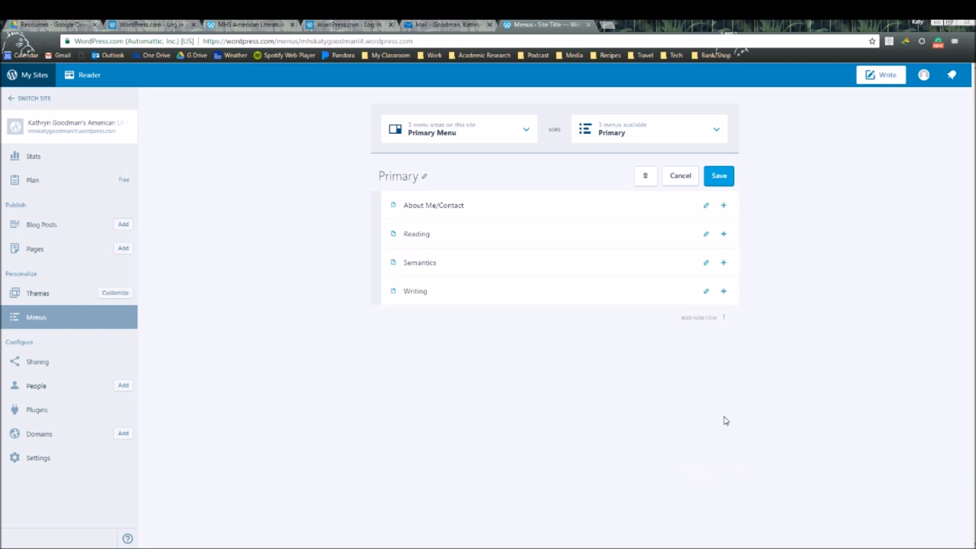
- Move Semantics above Reading, save the Primary menu, and start a new blog post
left_click_drag(459, 265, 455, 243)
left_click(719, 179)
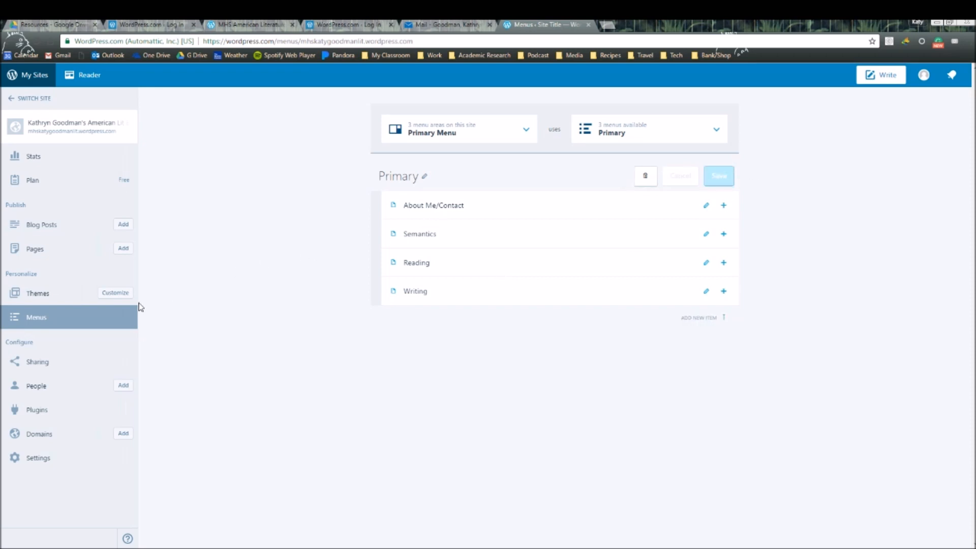
left_click(124, 224)
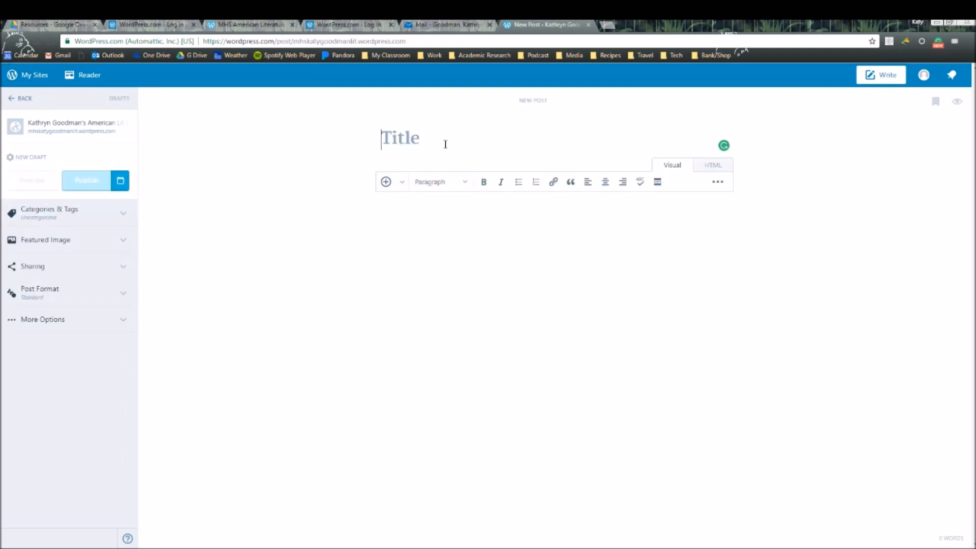
- Title the draft 'Testing' and type 'Testing' as its body text
type("Testing")
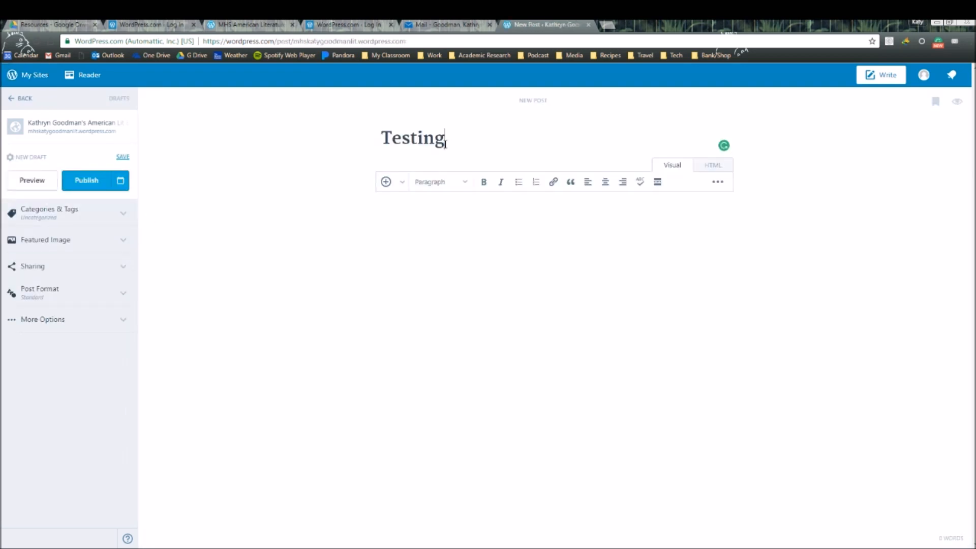
left_click(442, 216)
type("Testing")
- Create the categories Reading, Writing and Semantics under Categories & Tags
left_click(122, 222)
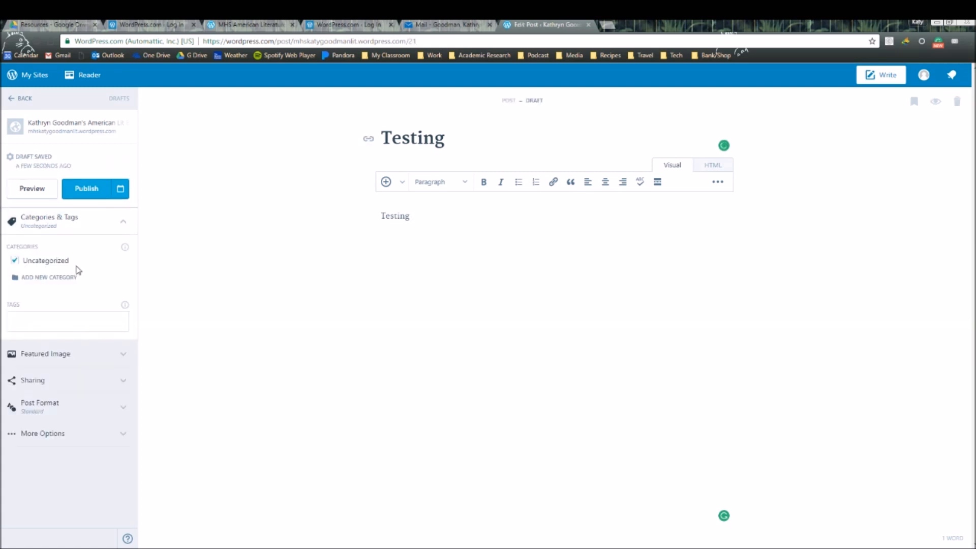
left_click(41, 281)
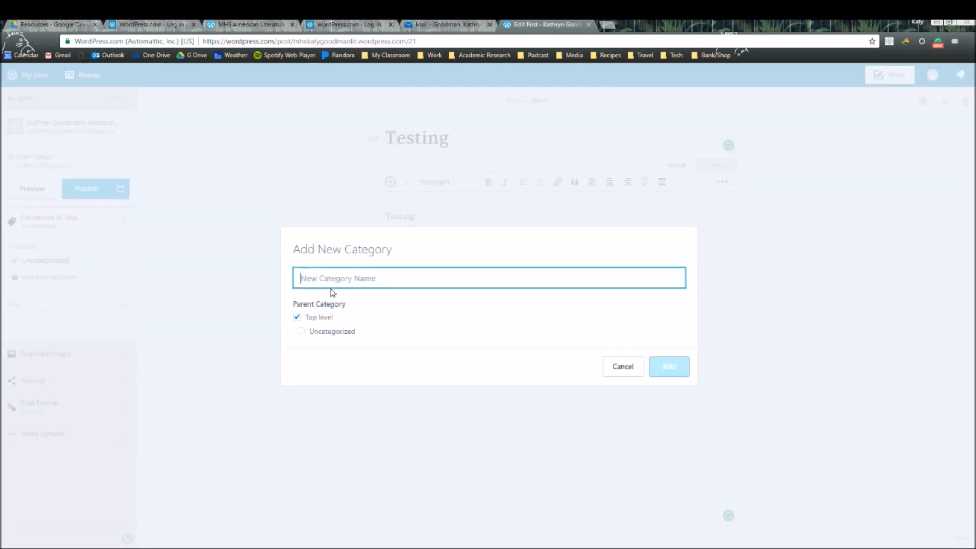
type("Reading")
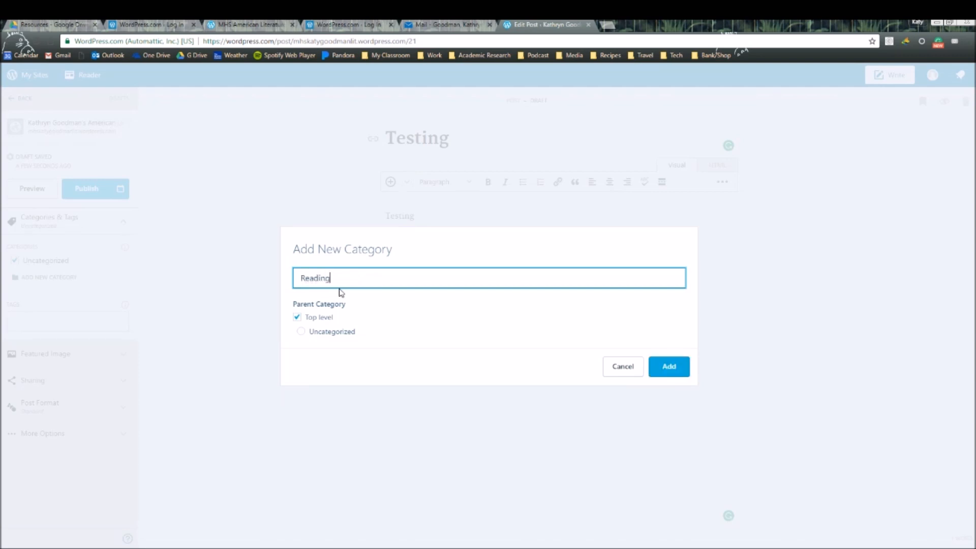
left_click(661, 373)
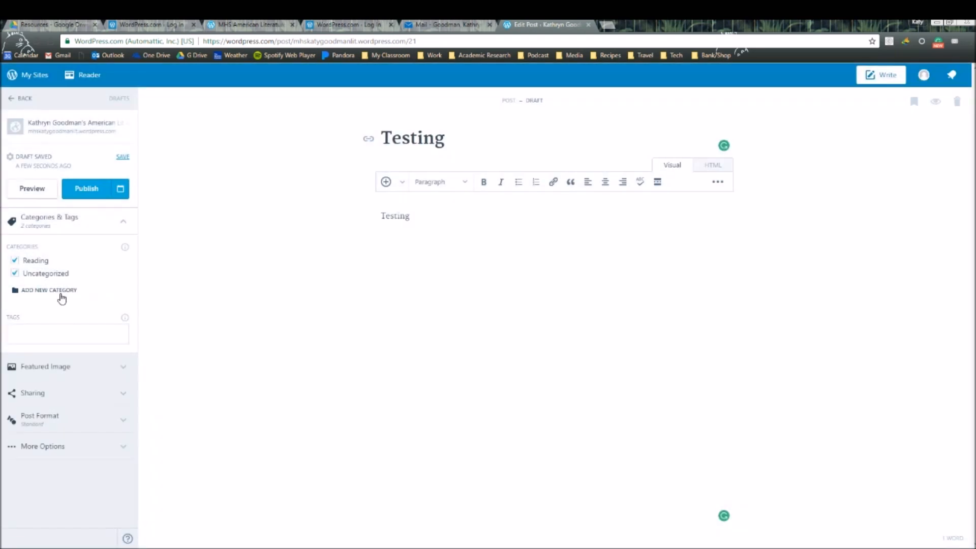
left_click(51, 293)
type("Writing")
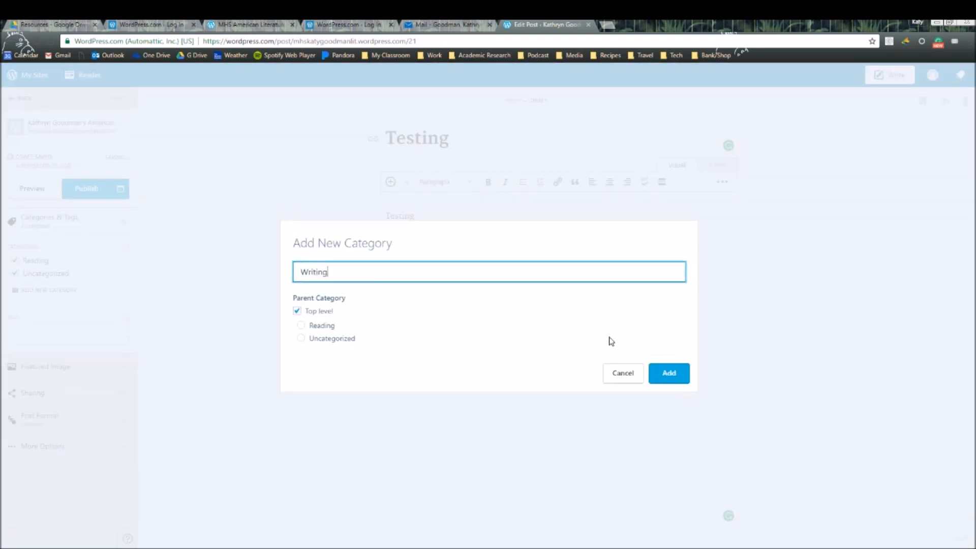
left_click(668, 374)
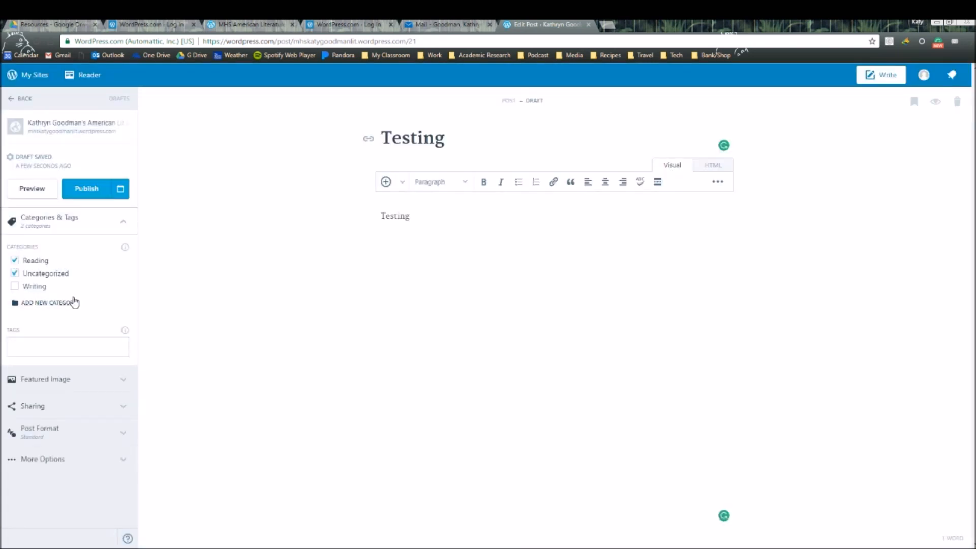
left_click(72, 302)
type("Semantics")
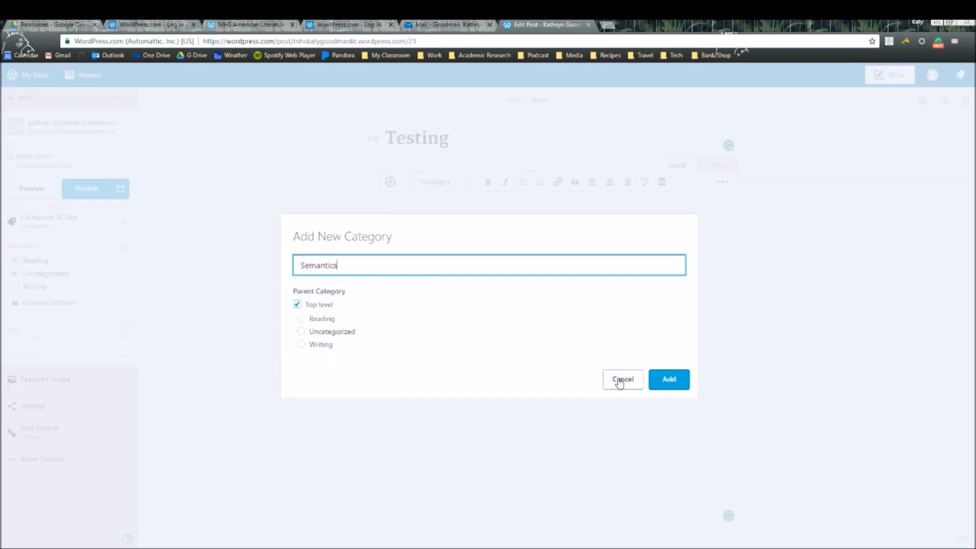
left_click(684, 383)
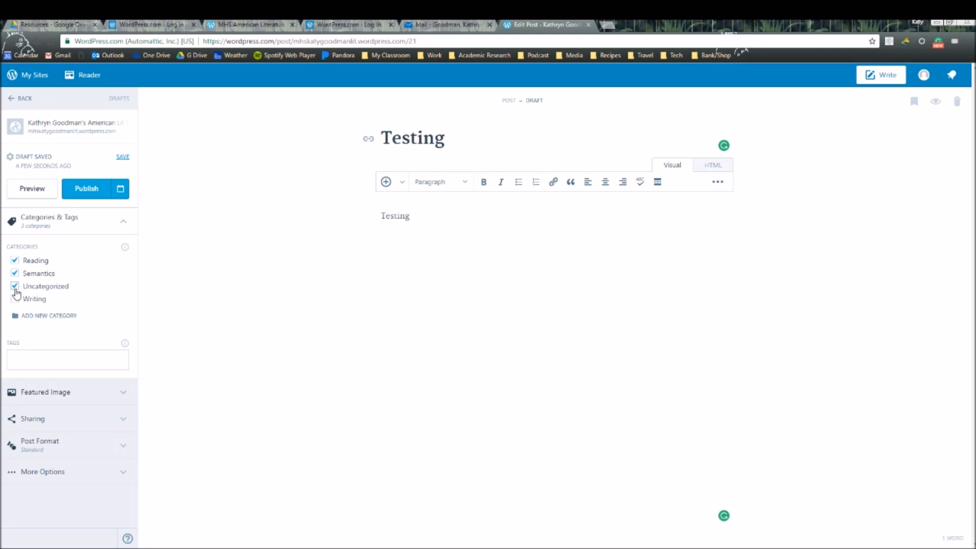
- Uncheck the Uncategorized, Semantics and Reading categories for the Testing post
left_click(15, 286)
left_click(15, 273)
left_click(15, 260)
left_click(131, 222)
left_click(465, 221)
type("errere")
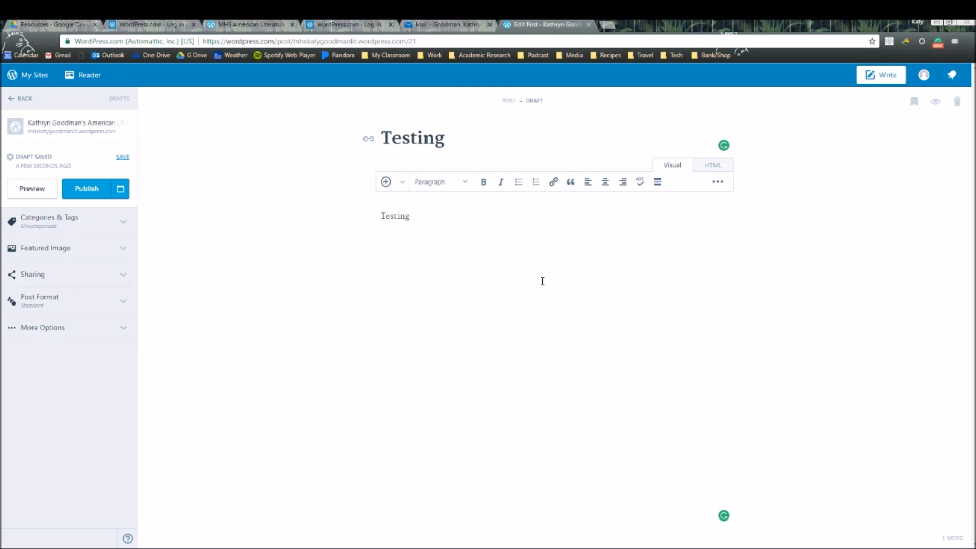
- Check the Writing category and publish the Testing post
left_click(125, 224)
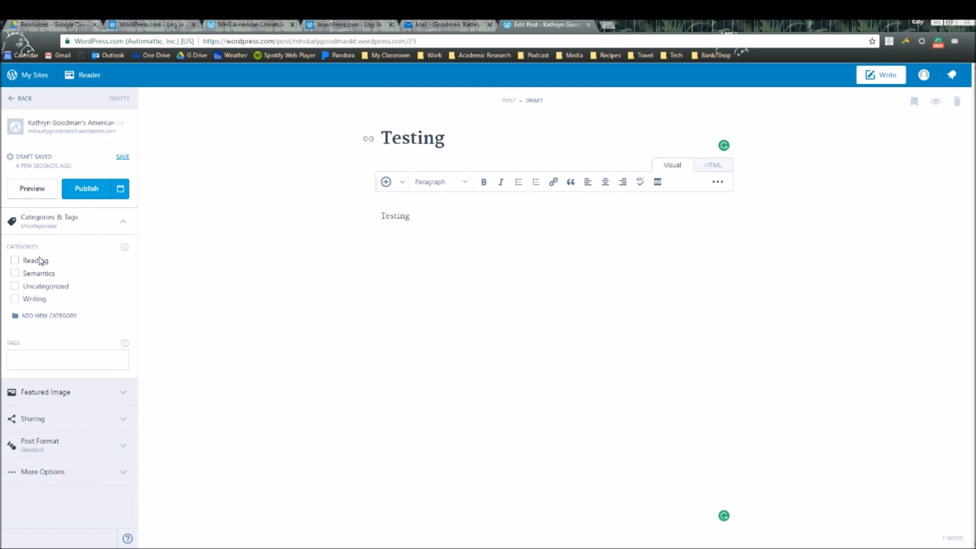
left_click(15, 300)
left_click(123, 222)
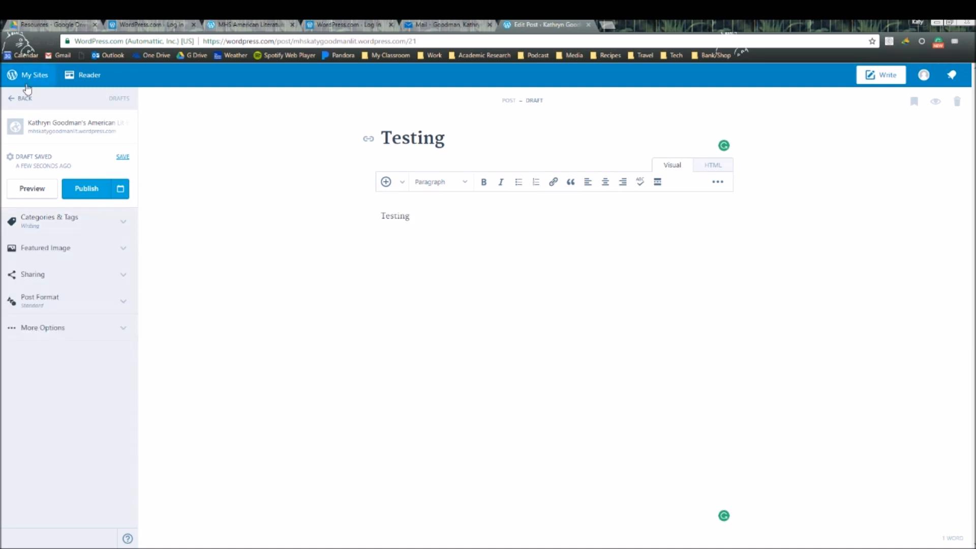
left_click(75, 191)
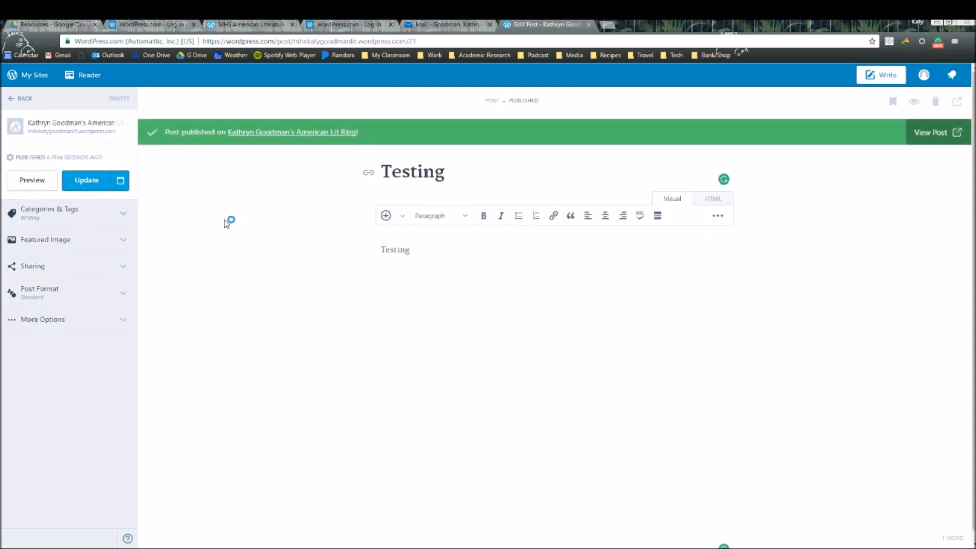
- On the Menus page, link the Writing menu item to the Writing category
left_click(16, 100)
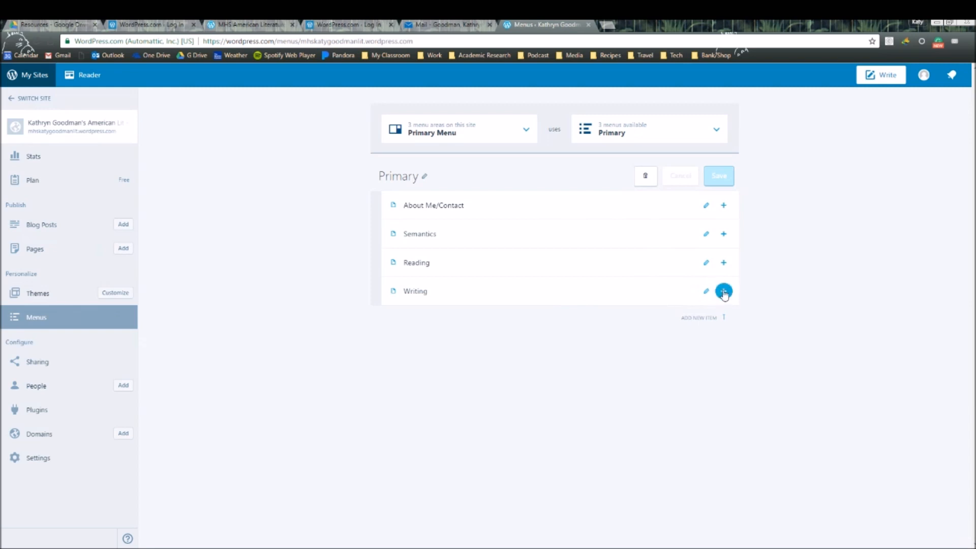
left_click(705, 290)
left_click(404, 370)
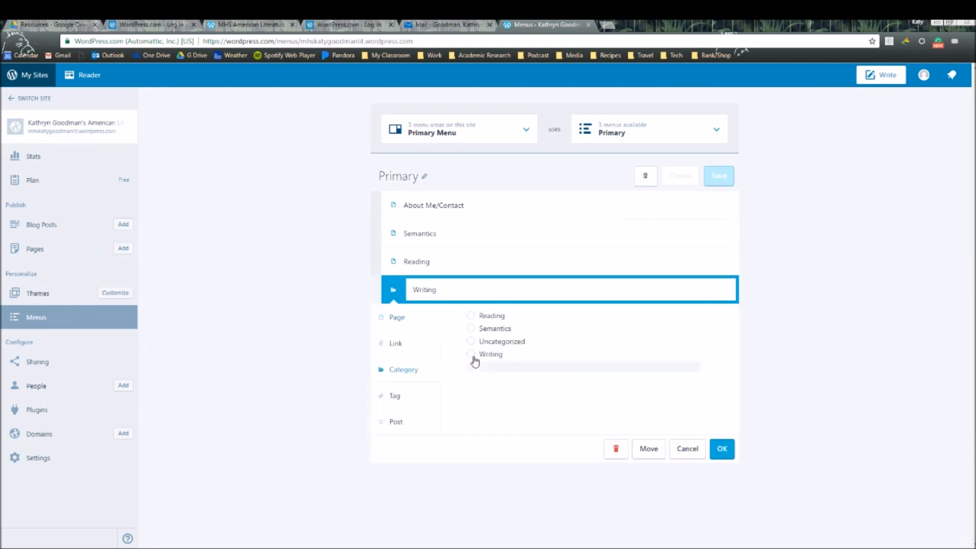
left_click(471, 354)
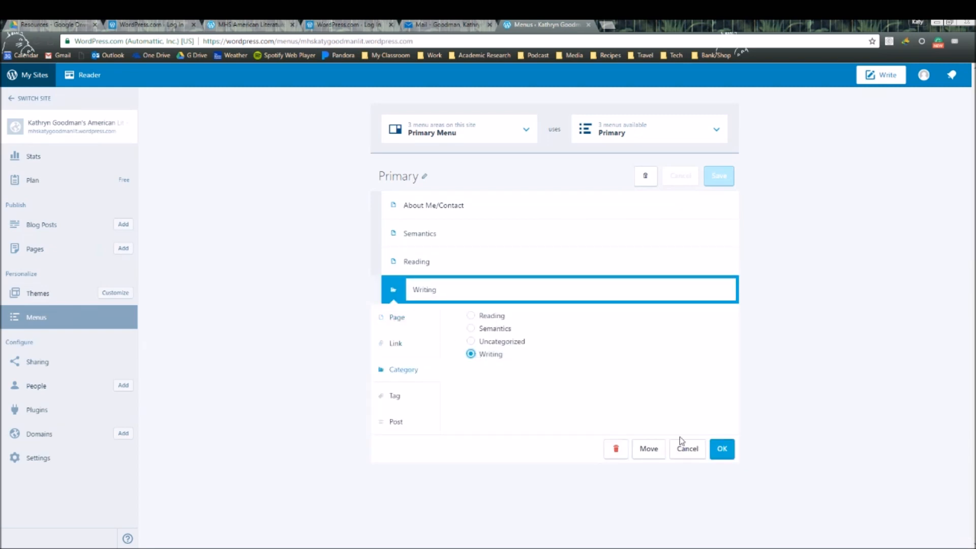
left_click(722, 448)
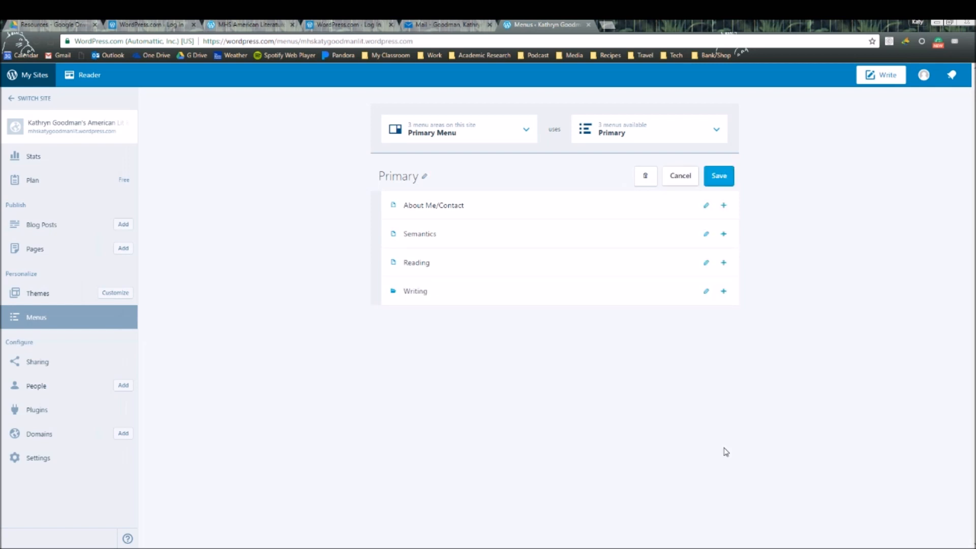
- Link the Reading and Semantics menu items to their matching categories
left_click(705, 262)
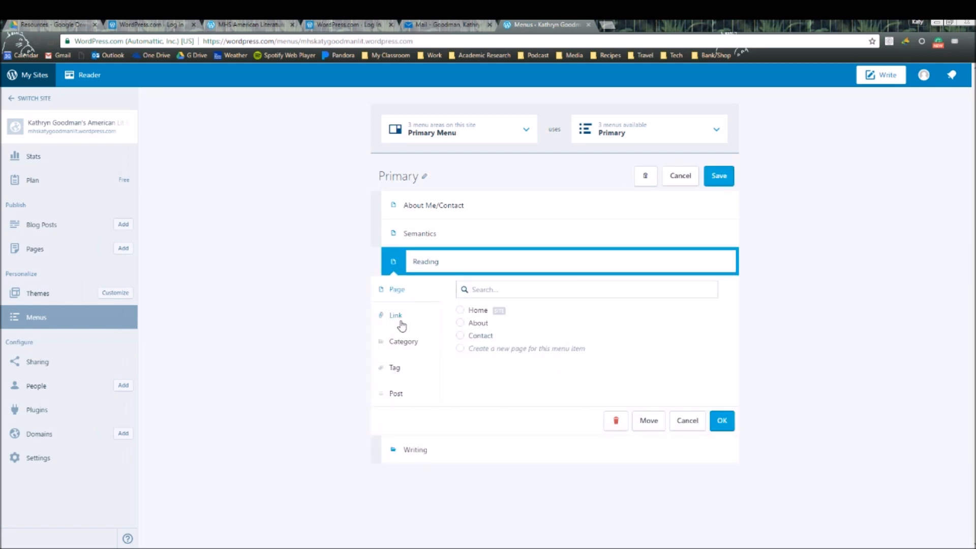
left_click(399, 342)
left_click(471, 288)
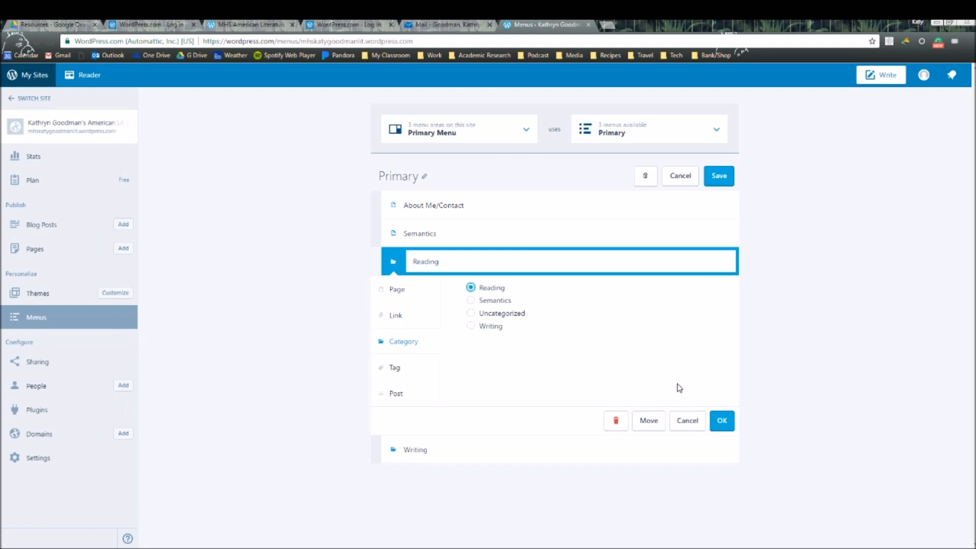
left_click(722, 420)
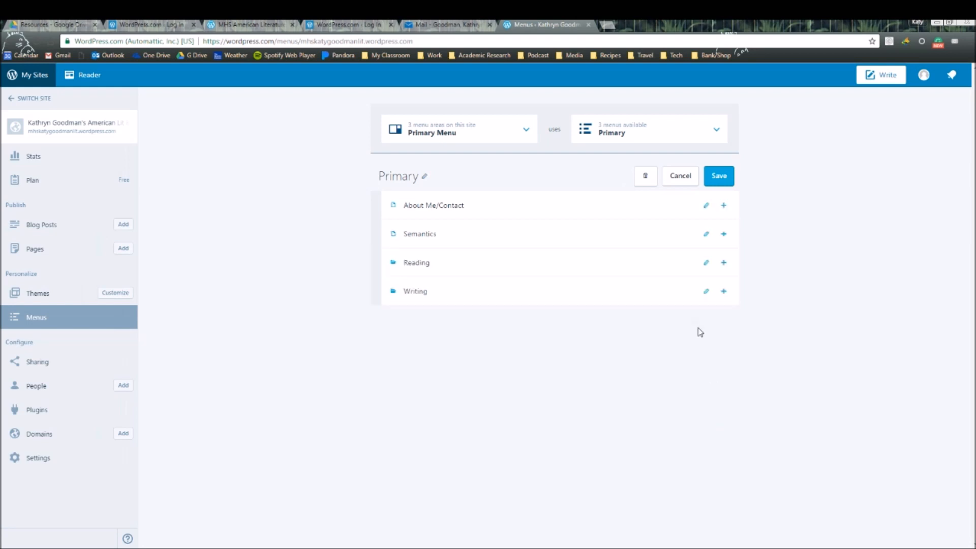
left_click(706, 234)
left_click(413, 318)
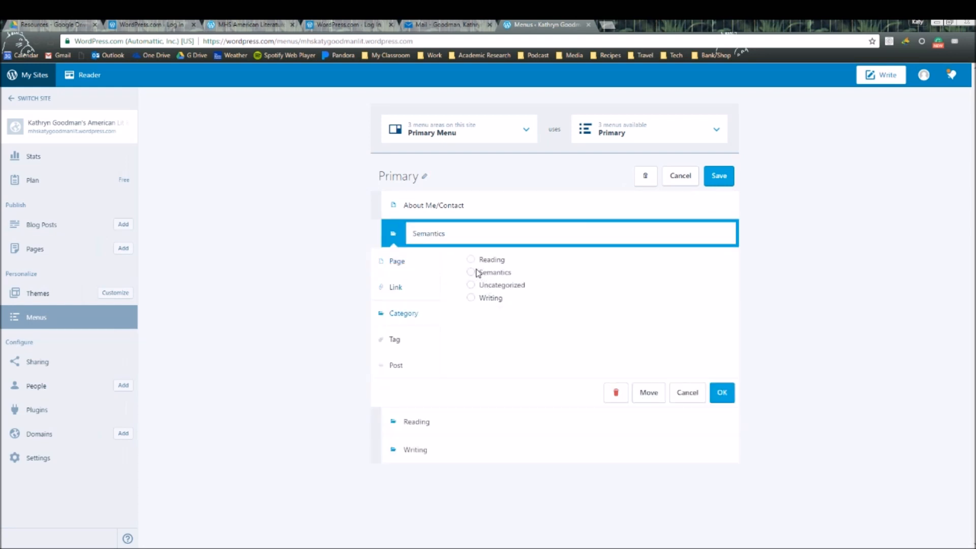
left_click(471, 272)
left_click(721, 392)
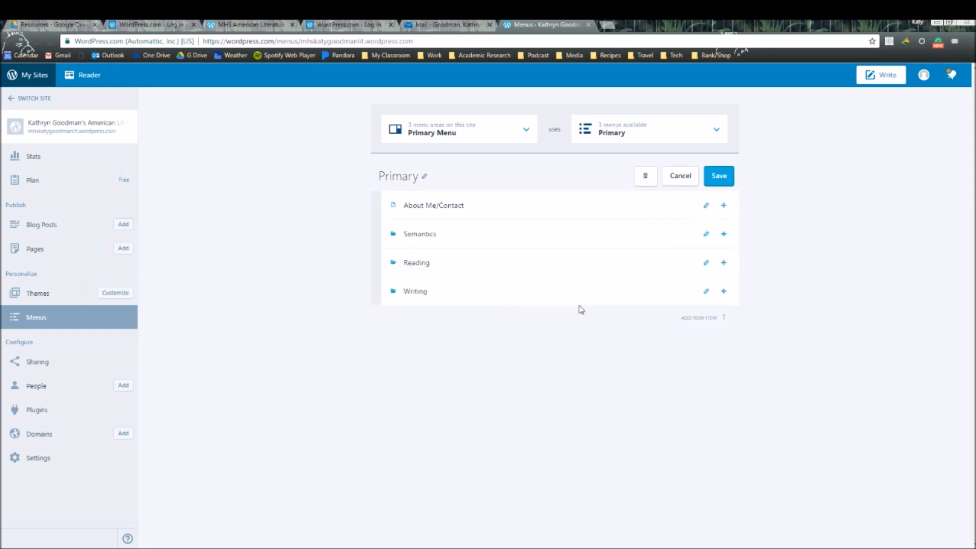
- Preview the site and open the live blog in a new tab
left_click(66, 130)
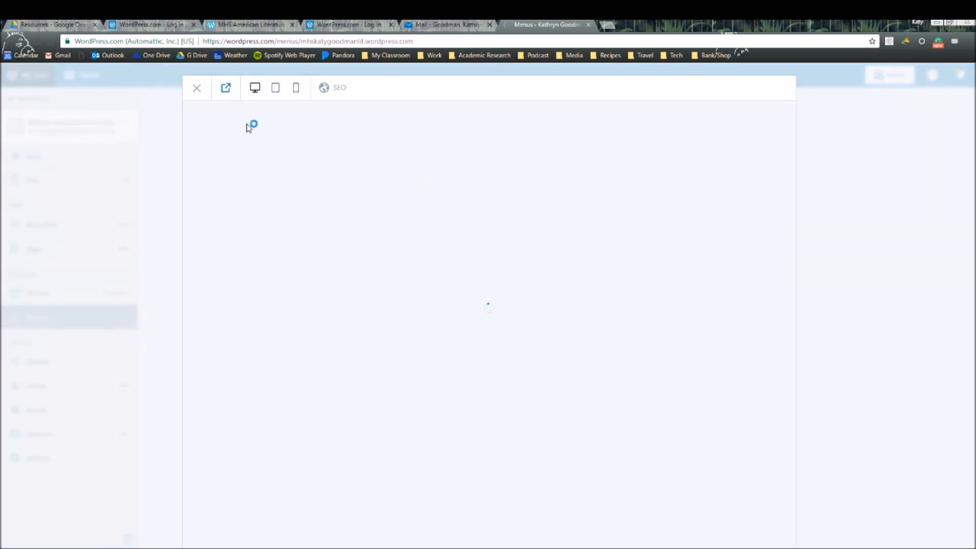
left_click(226, 88)
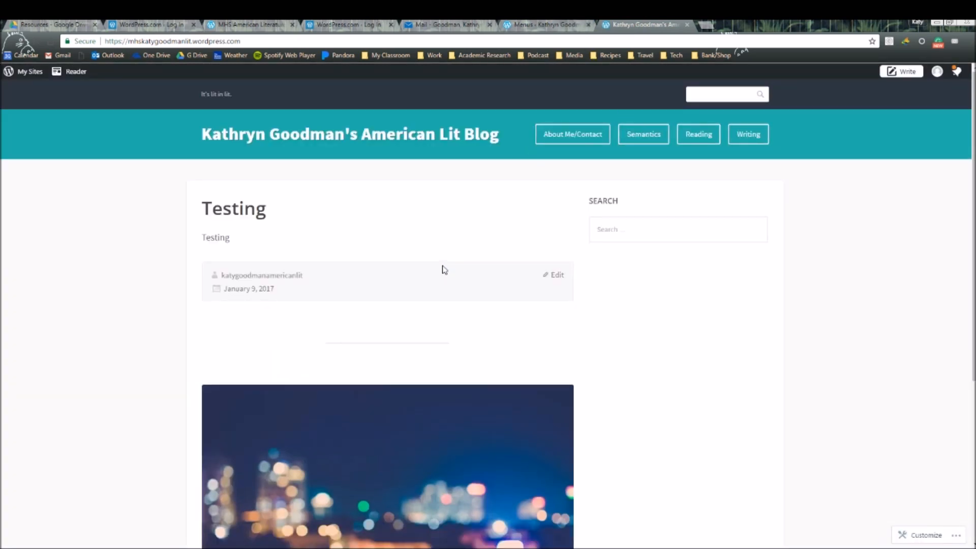
scroll(418, 299, "down", 3)
scroll(414, 327, "up", 3)
- Visit the Writing category page, then the About Me/Contact page
left_click(756, 140)
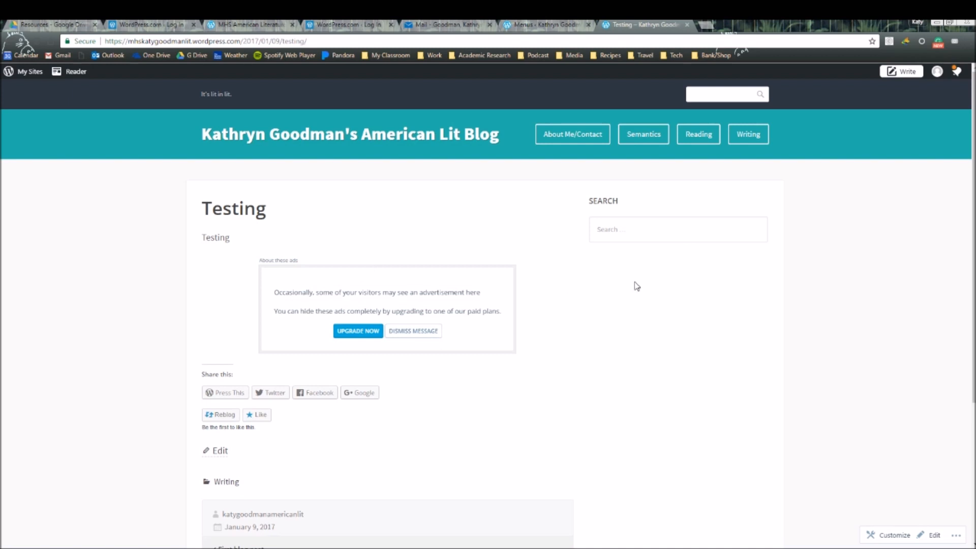
left_click(575, 143)
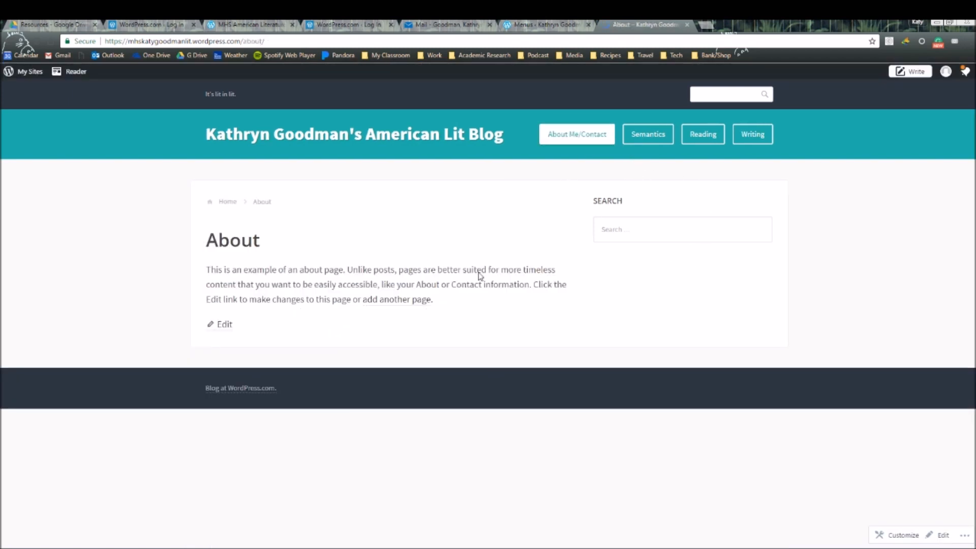
scroll(305, 381, "down", 3)
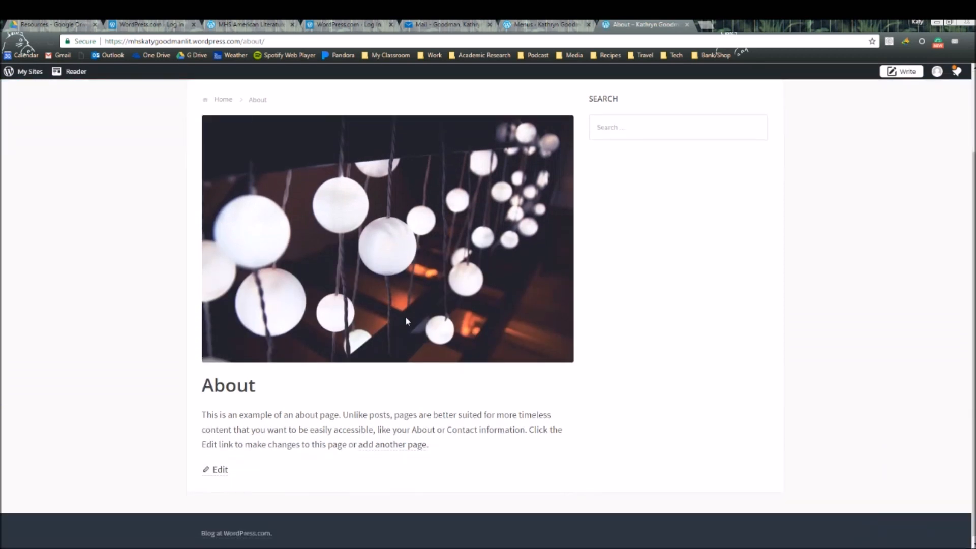
left_click(223, 470)
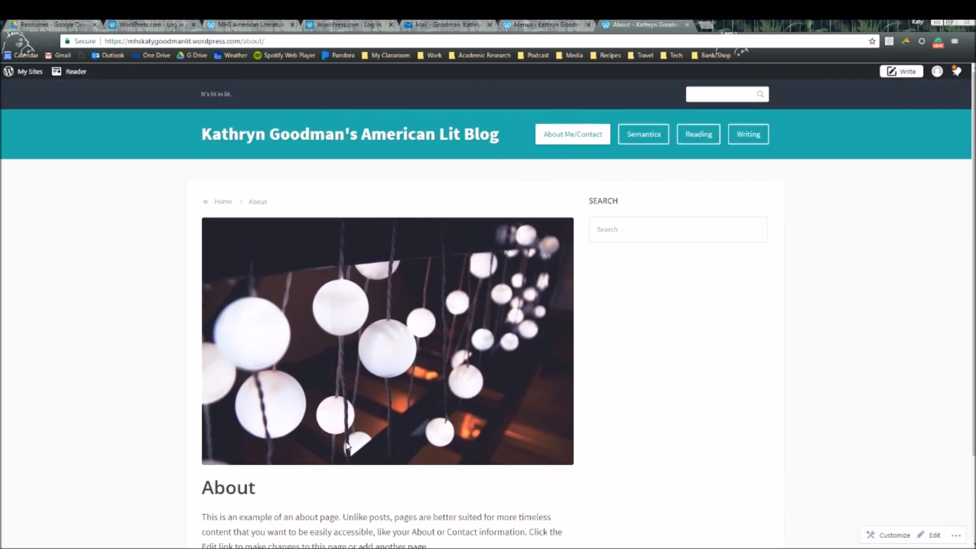
scroll(432, 351, "down", 1)
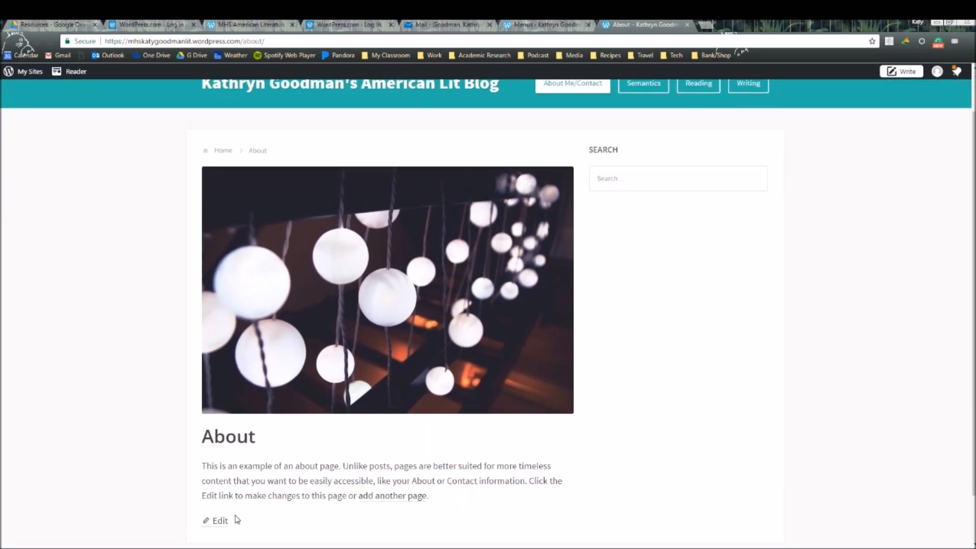
- Open the About page in the editor and insert the desk photo from the Media Library
left_click(220, 521)
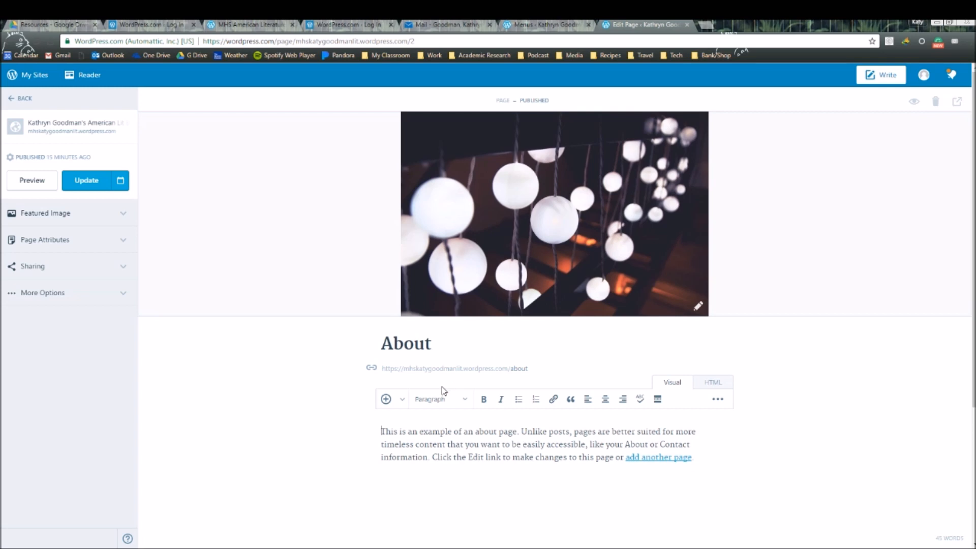
scroll(598, 420, "down", 1)
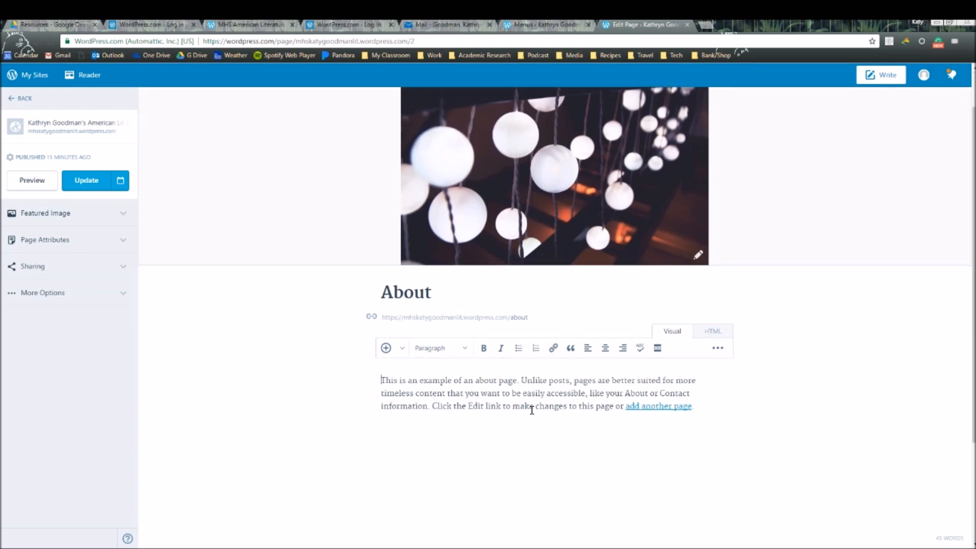
left_click(386, 349)
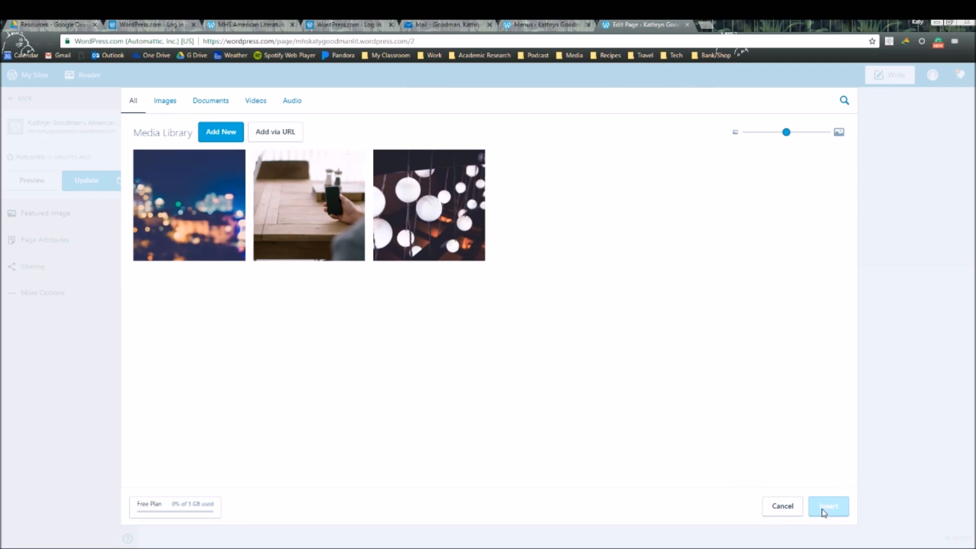
left_click(309, 205)
left_click(836, 510)
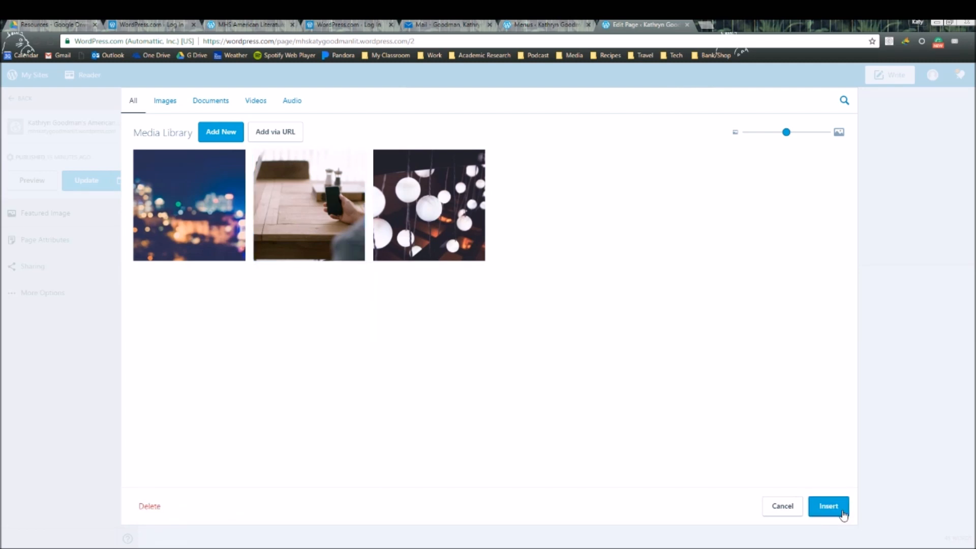
- Shrink the desk image beside the paragraph, then delete it from the page
scroll(610, 386, "down", 3)
left_click(645, 404)
left_click_drag(733, 473, 534, 341)
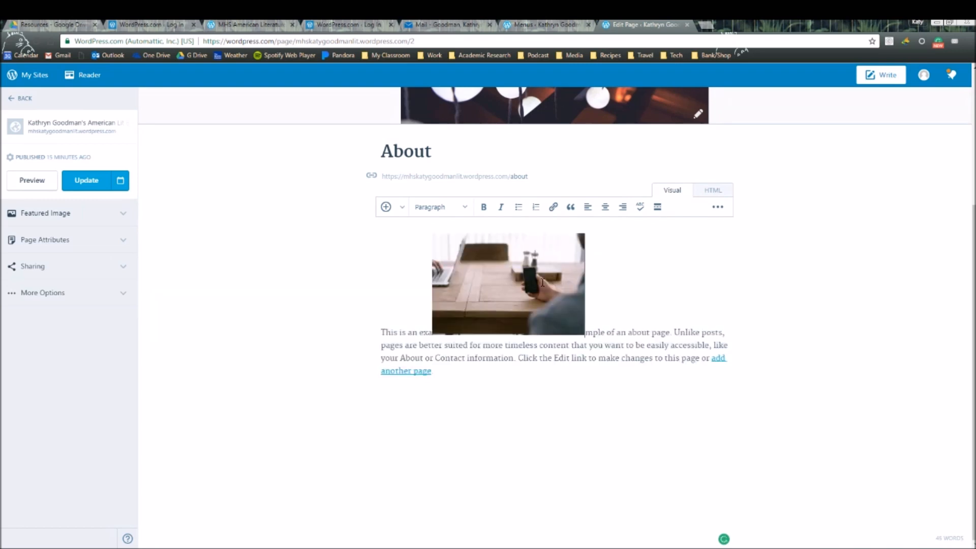
left_click(477, 281)
key("Delete")
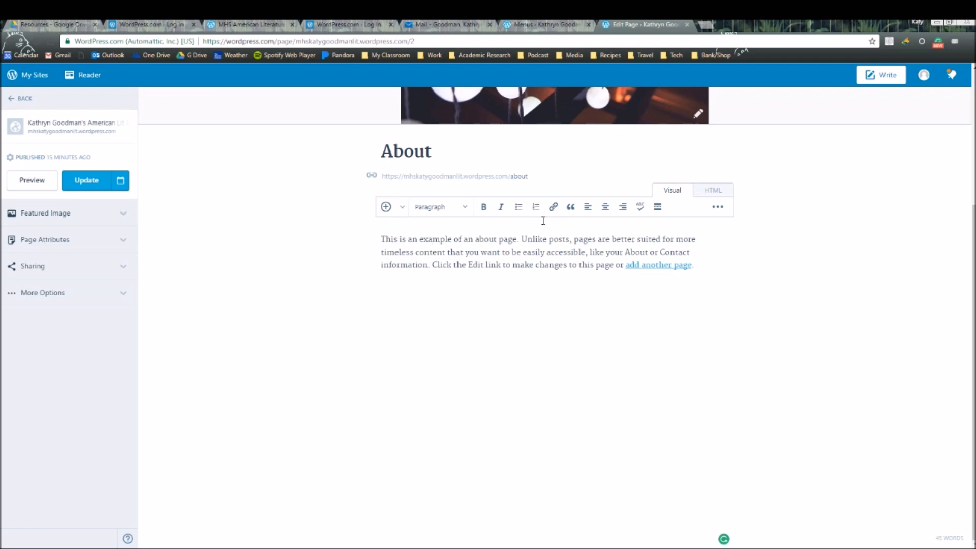
- Insert a link labelled 'Email' pointing to a mailto of the author's e-mail address
left_click(520, 301)
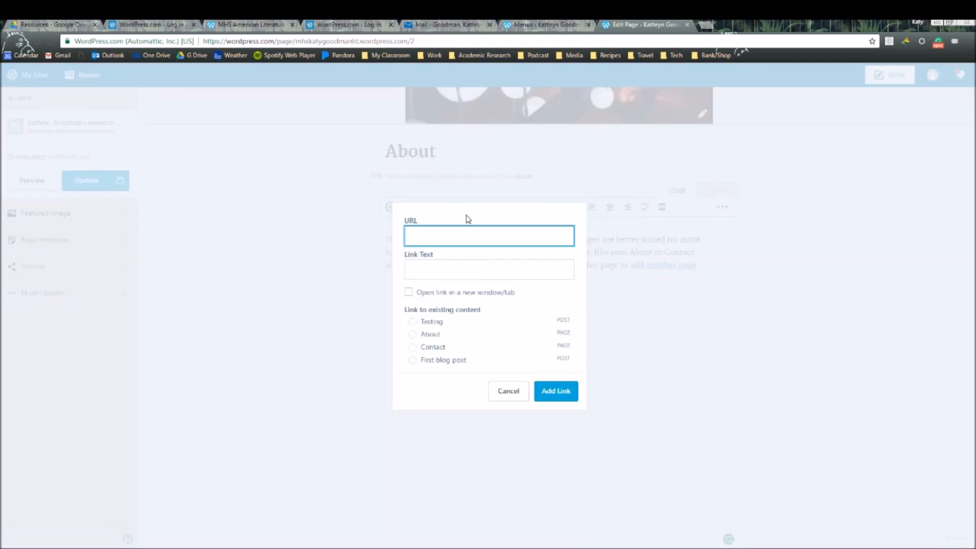
type("Email to")
key("BackSpace")
key("BackSpace")
key("BackSpace")
key("BackSpace")
key("BackSpace")
key("BackSpace")
key("BackSpace")
key("BackSpace")
left_click(491, 269)
type("Email")
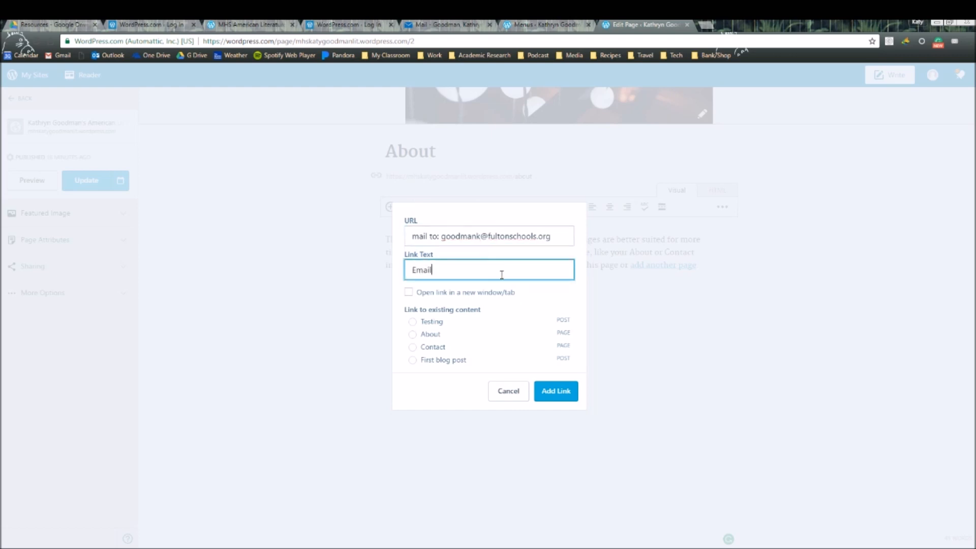
left_click(556, 390)
- Update the About page and return to the Pages list
type("w")
scroll(602, 329, "up", 2)
scroll(572, 344, "down", 2)
scroll(660, 425, "up", 4)
left_click(94, 183)
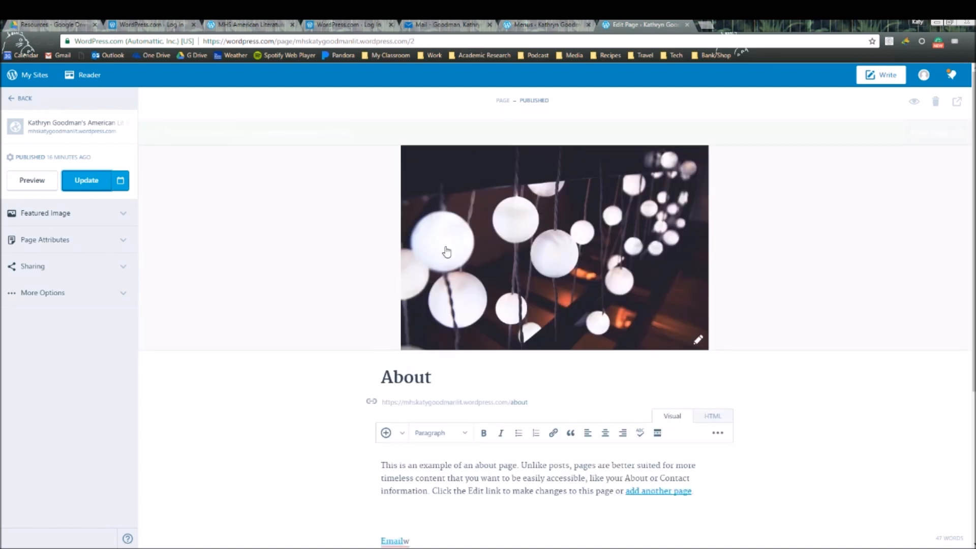
left_click(20, 100)
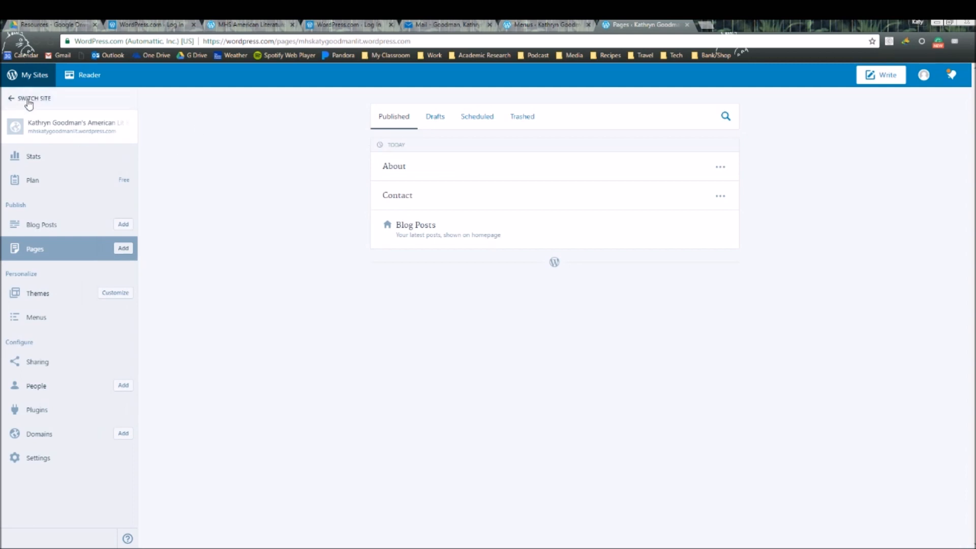
left_click(28, 100)
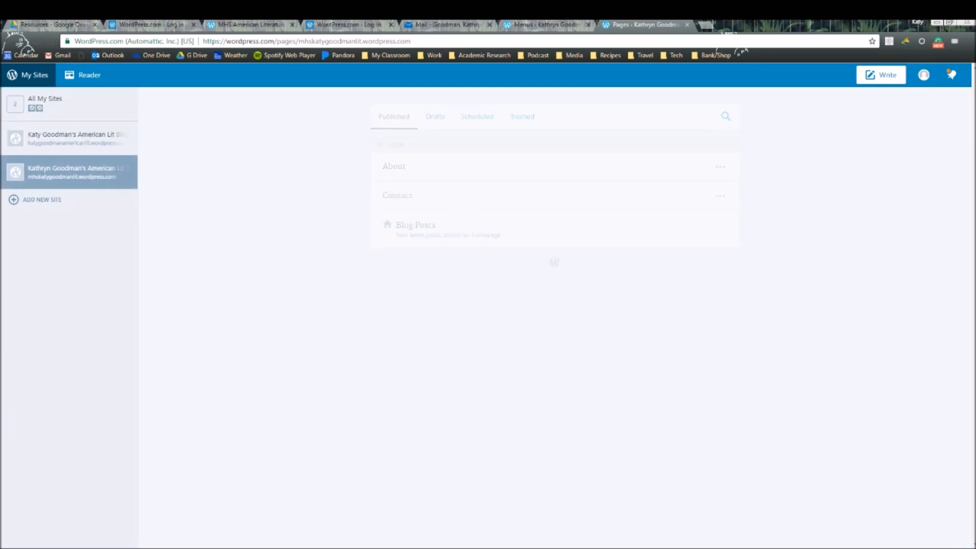
- Via the site's Stats, open the live American Lit Blog home page in a new tab and close the Menus tab
left_click(58, 174)
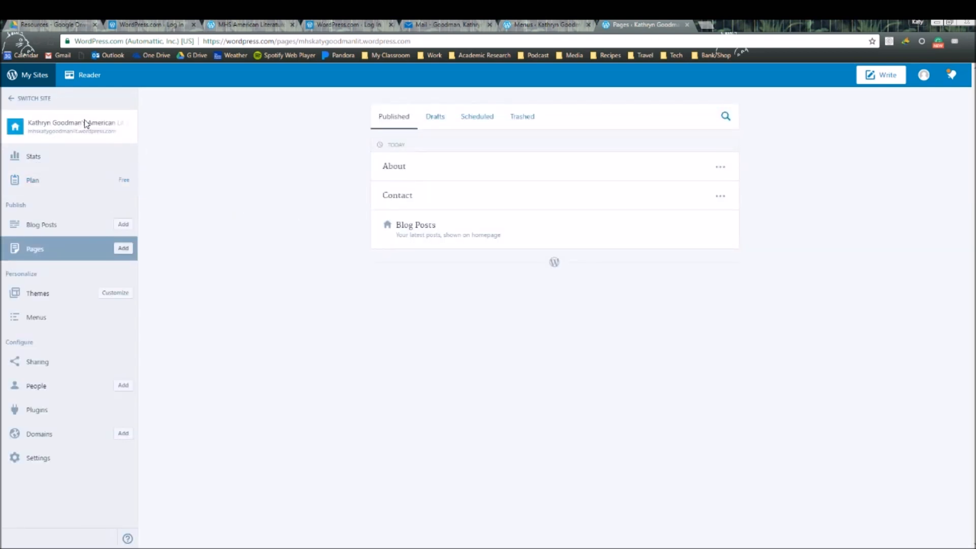
left_click(41, 76)
left_click(554, 23)
left_click(631, 24)
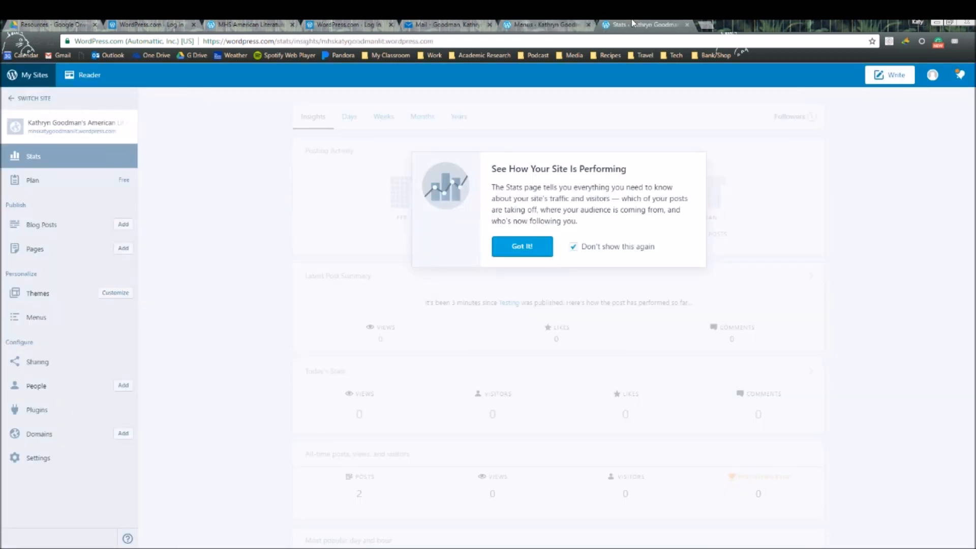
left_click(545, 22)
left_click(227, 88)
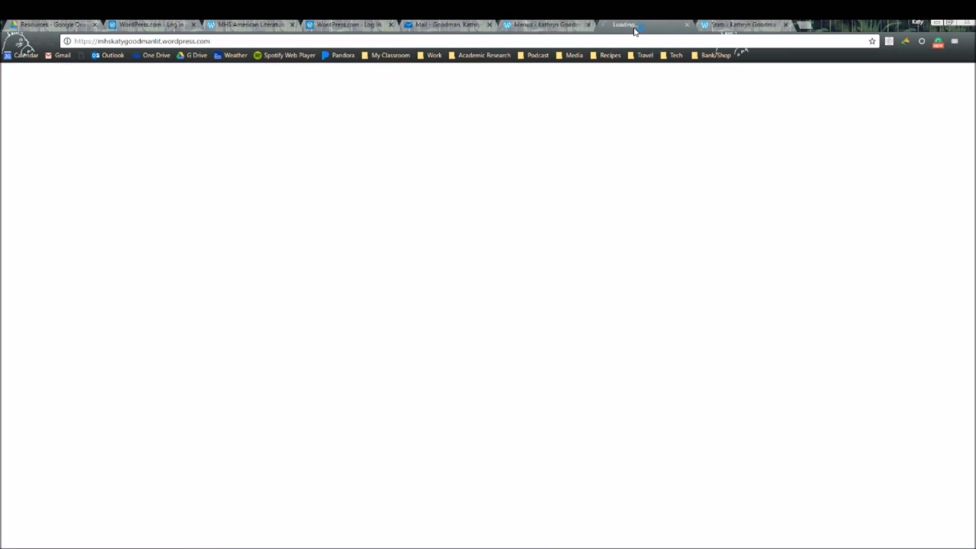
left_click(585, 23)
left_click(588, 24)
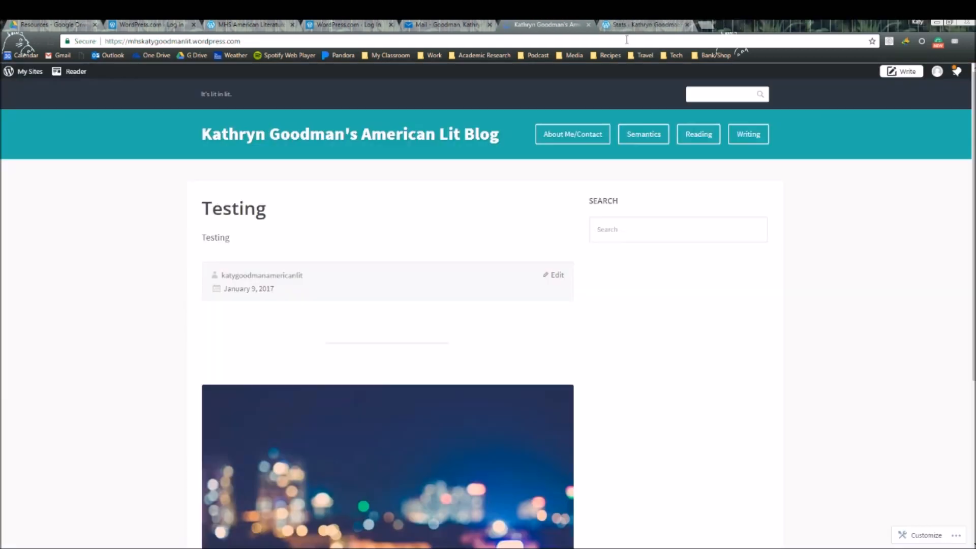
- Close the Stats tab and add a new blog post from the American Lit site's My Sites panel
left_click(686, 24)
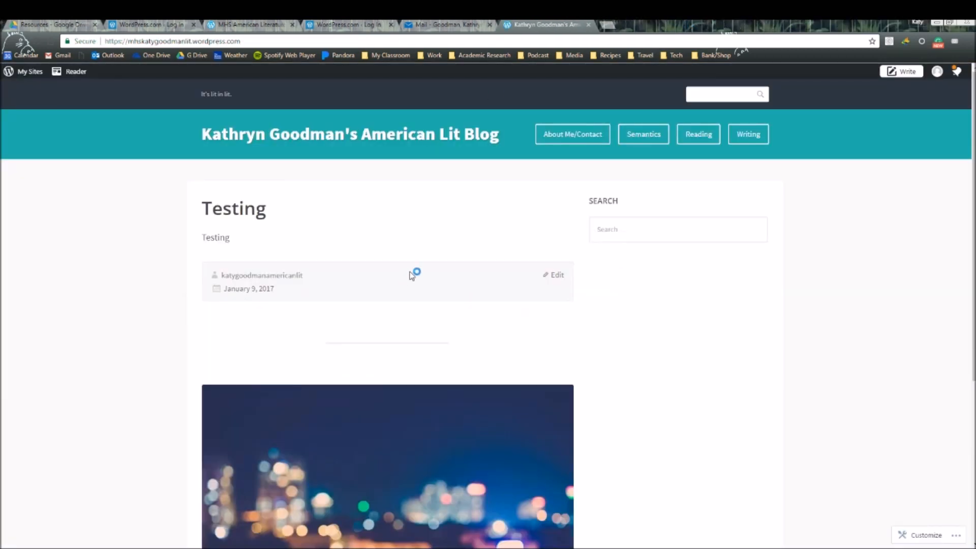
left_click(24, 71)
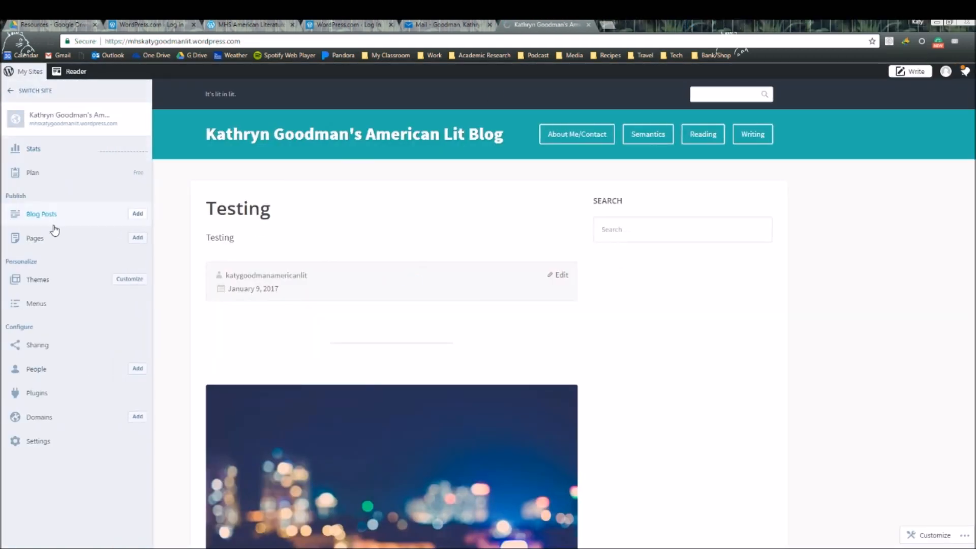
left_click(139, 216)
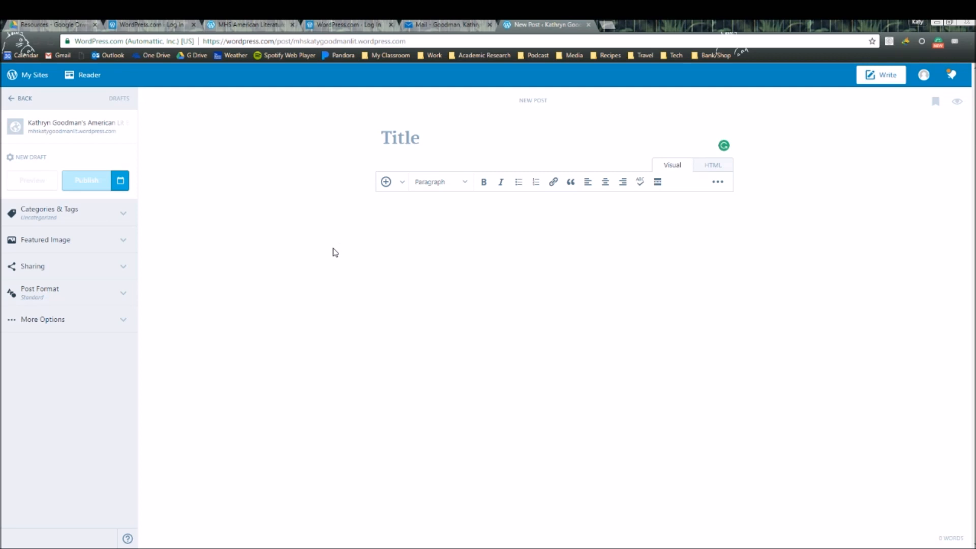
- Title the new post 'Writer's Draft Weekly'
type("Writer's ")
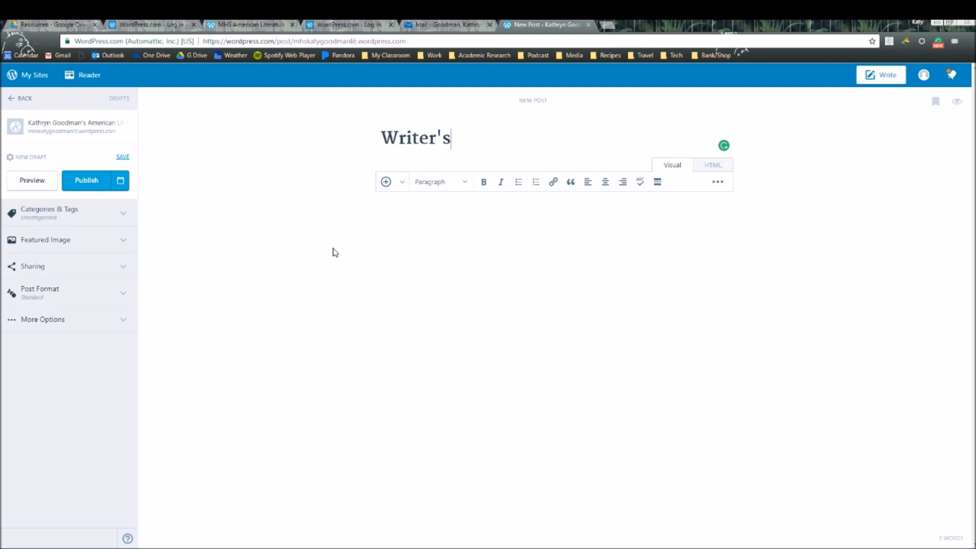
type("Draft ")
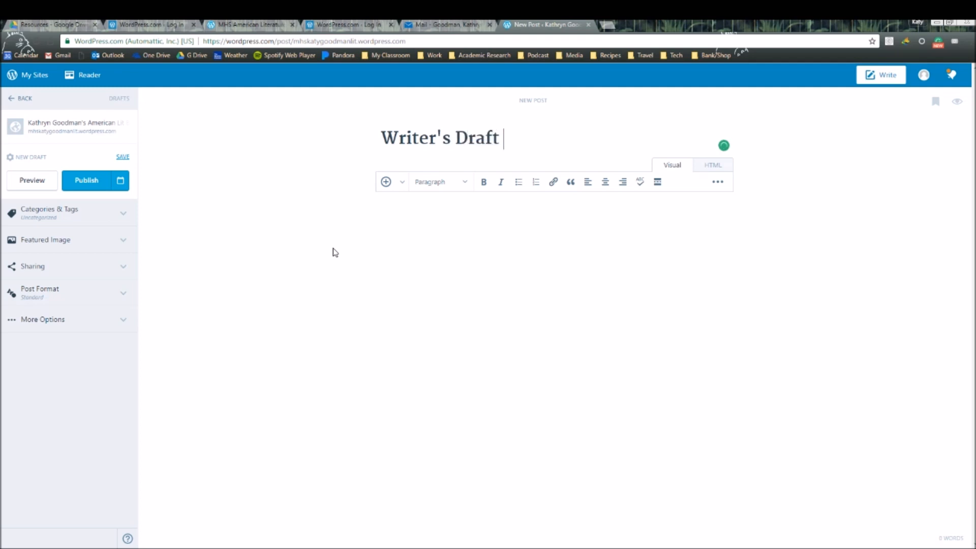
type("1")
key("BackSpace")
type("1")
left_click(616, 245)
left_click(452, 138)
type("Bi-weekly")
key("BackSpace")
key("BackSpace")
key("BackSpace")
key("BackSpace")
key("BackSpace")
key("BackSpace")
type("Weekly")
- Write 'Attached is the weekly draft' in the body, then start a link and go to Drive's Resources folder
left_click(467, 240)
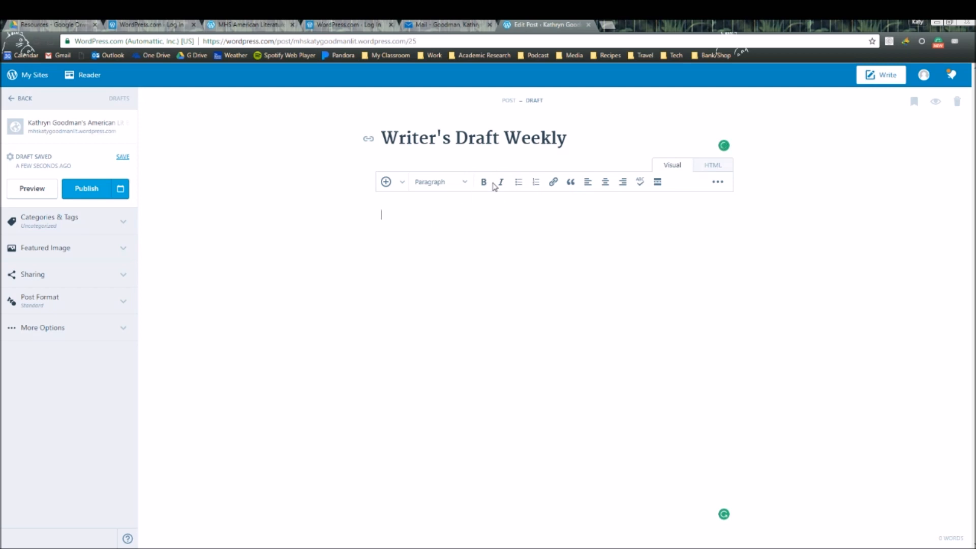
type("Attached is the weekly draft:")
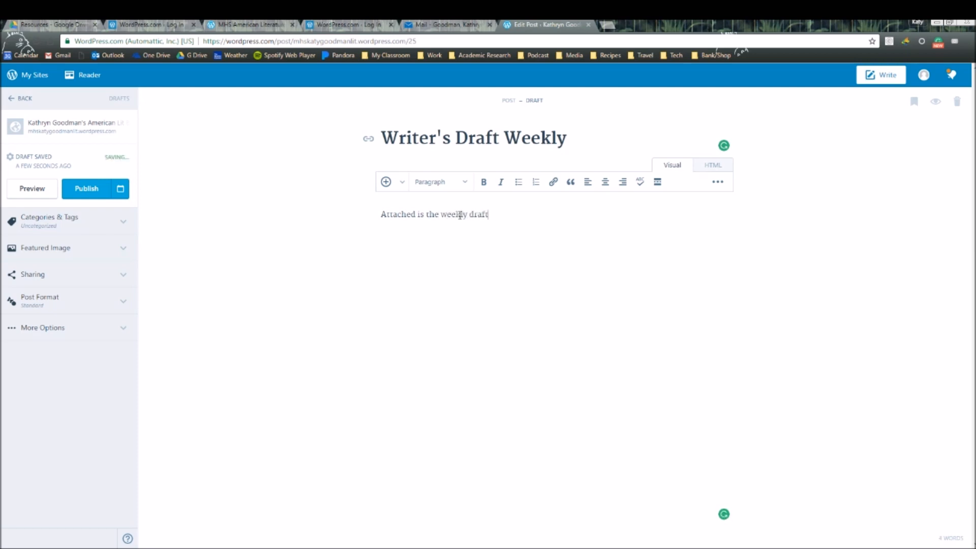
left_click(554, 182)
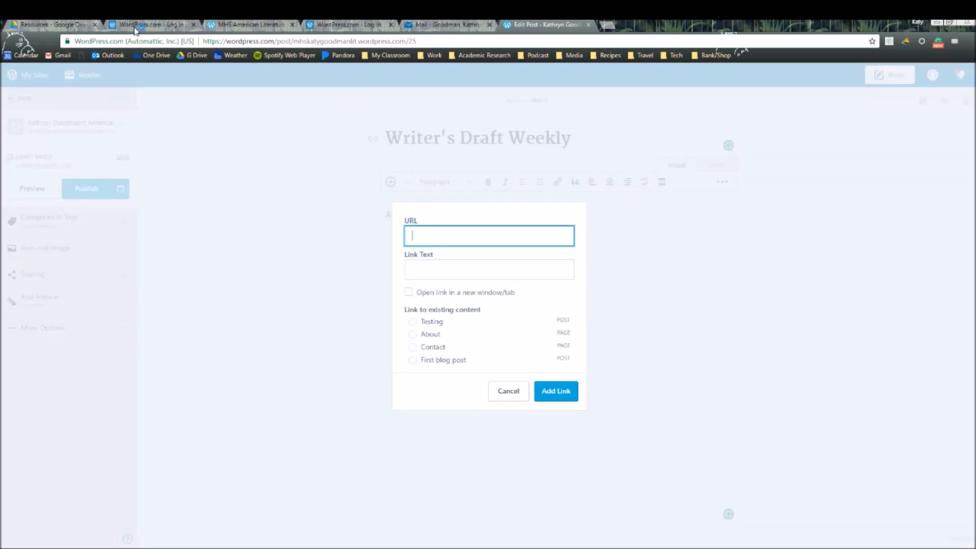
left_click(63, 22)
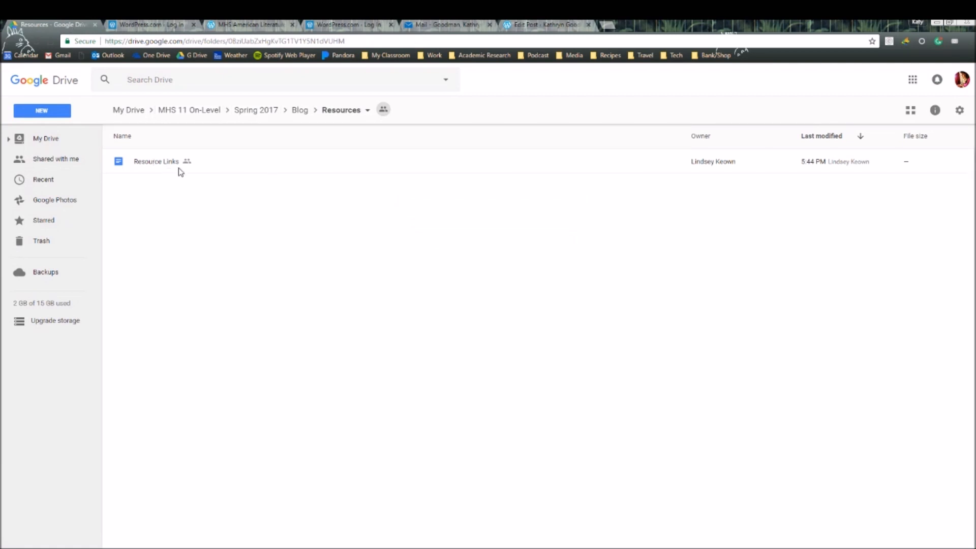
- Open the Resource Links document from the Resources folder in Google Docs
double_click(159, 163)
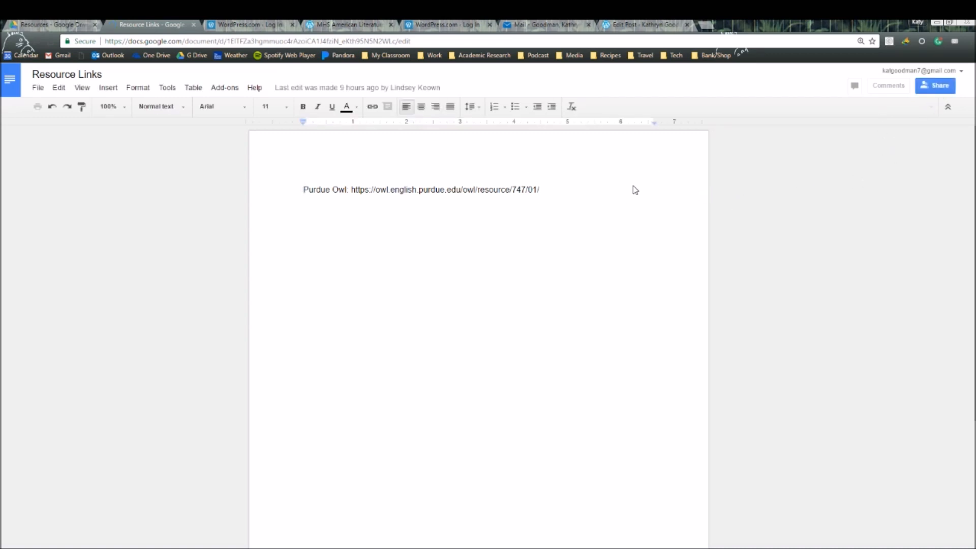
- Set Resource Links sharing to 'On - Anyone with the link' can view and save it
left_click(938, 86)
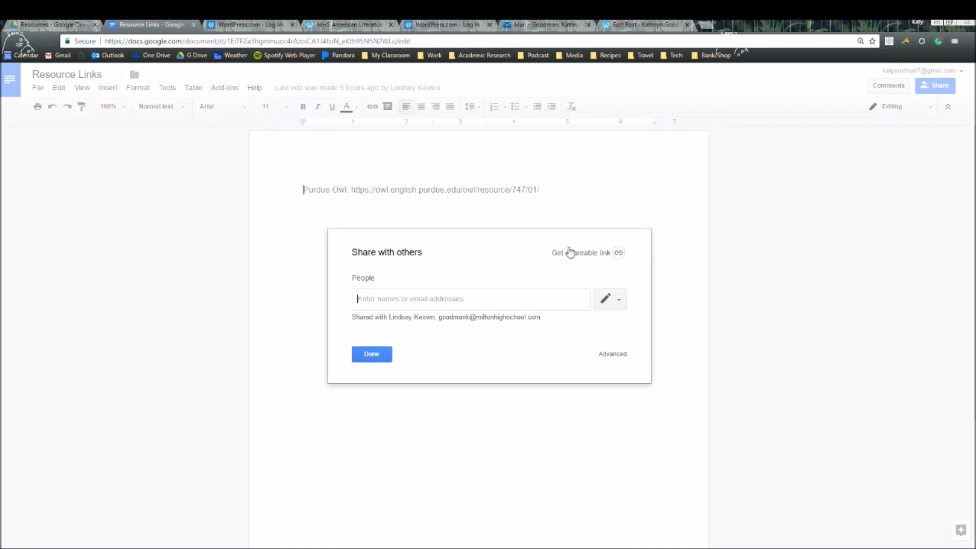
left_click(580, 253)
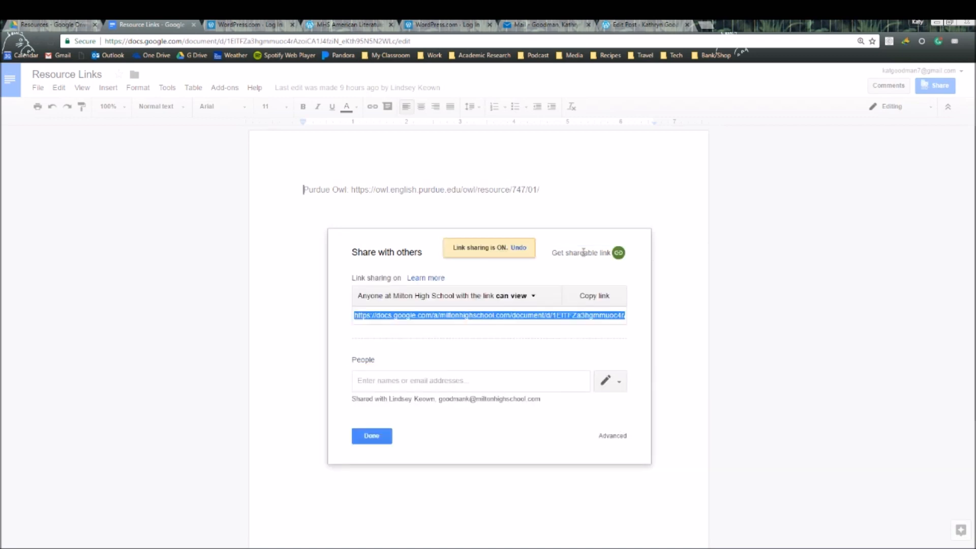
left_click(528, 298)
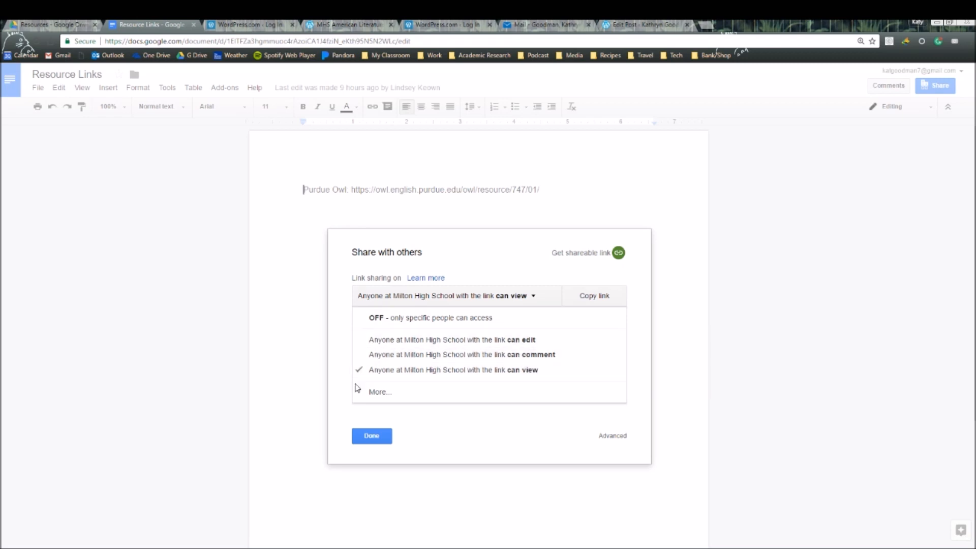
left_click(386, 394)
left_click(377, 249)
left_click(390, 420)
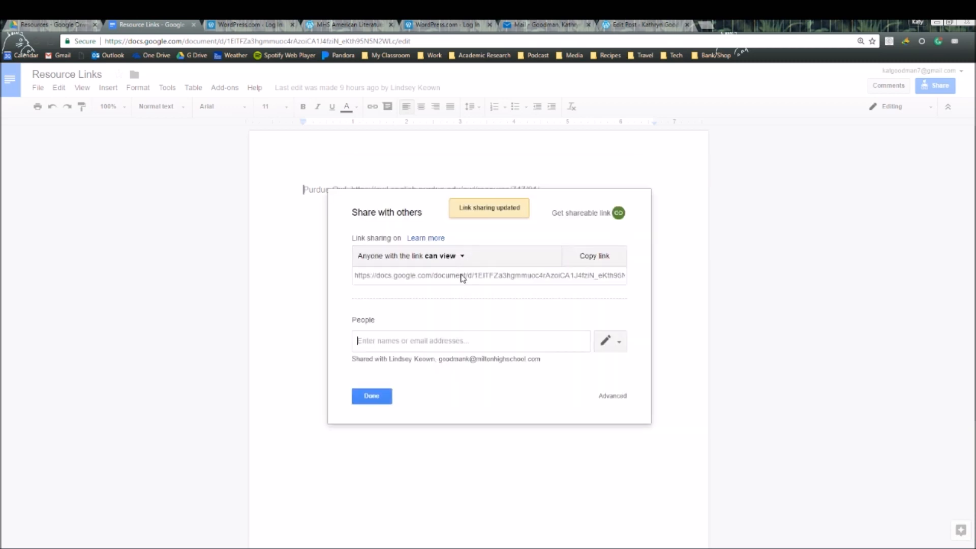
- Copy the document's shareable link and return to the WordPress add-link dialog
left_click(461, 276)
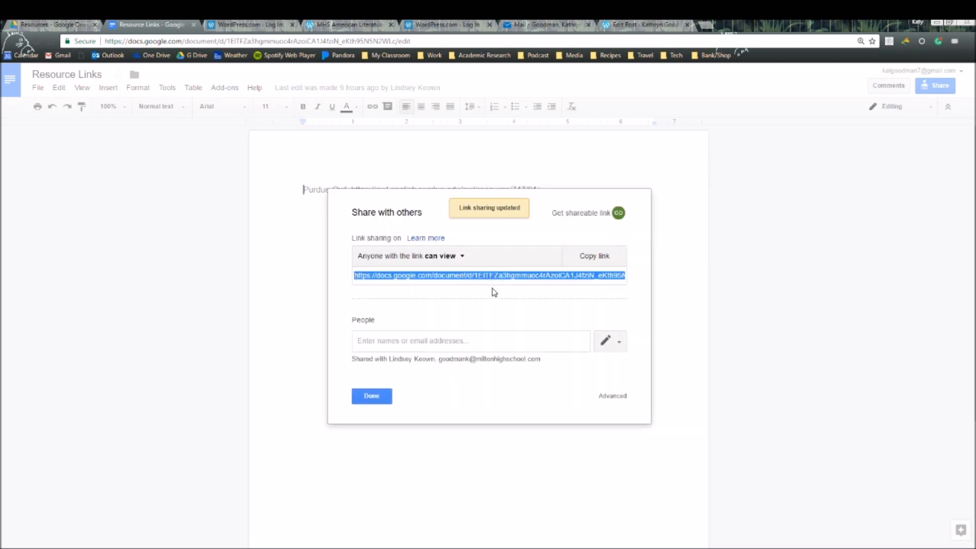
left_click(544, 24)
left_click(610, 24)
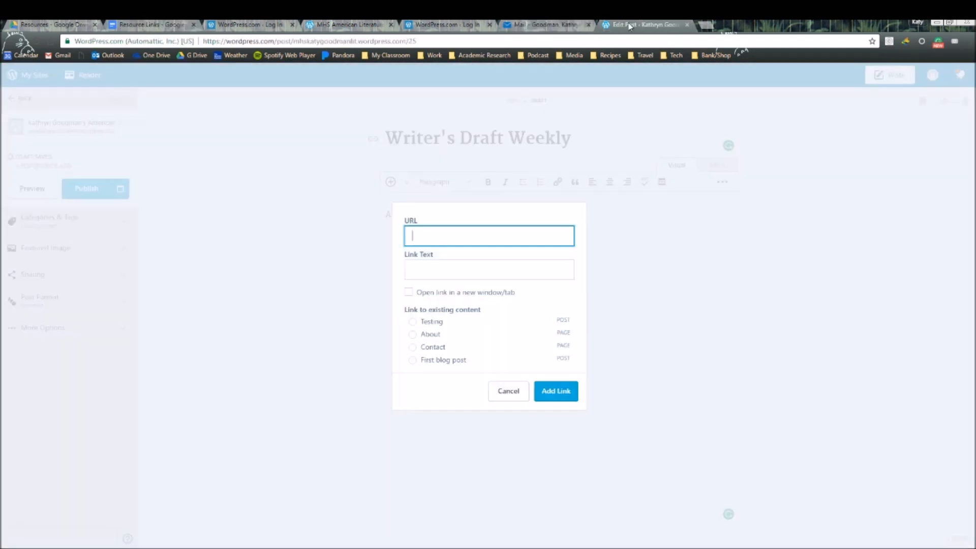
- Insert a link to the Google Doc URL with link text 'First Bi-Weekly Draft'
key("ctrl+v")
left_click(480, 265)
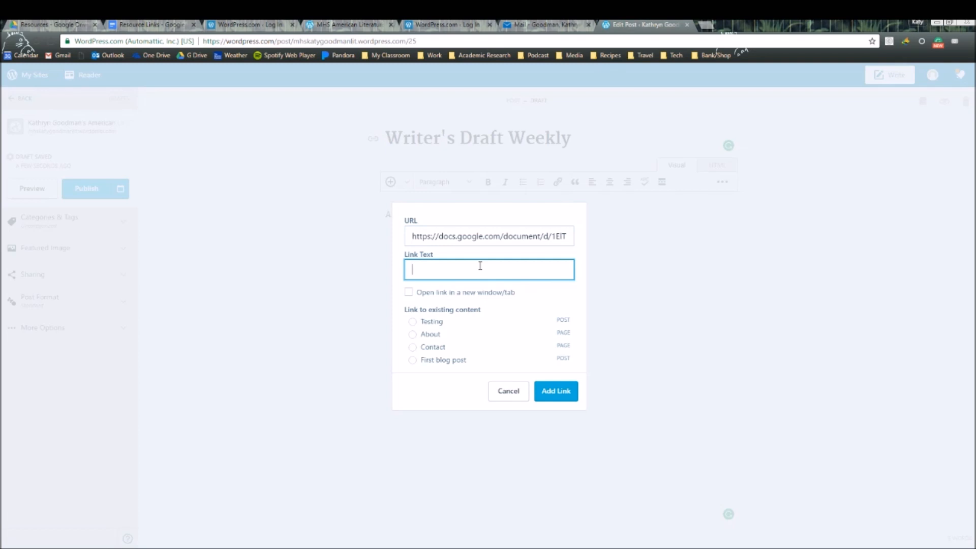
type("First Bi-Weekly Draft")
left_click(551, 395)
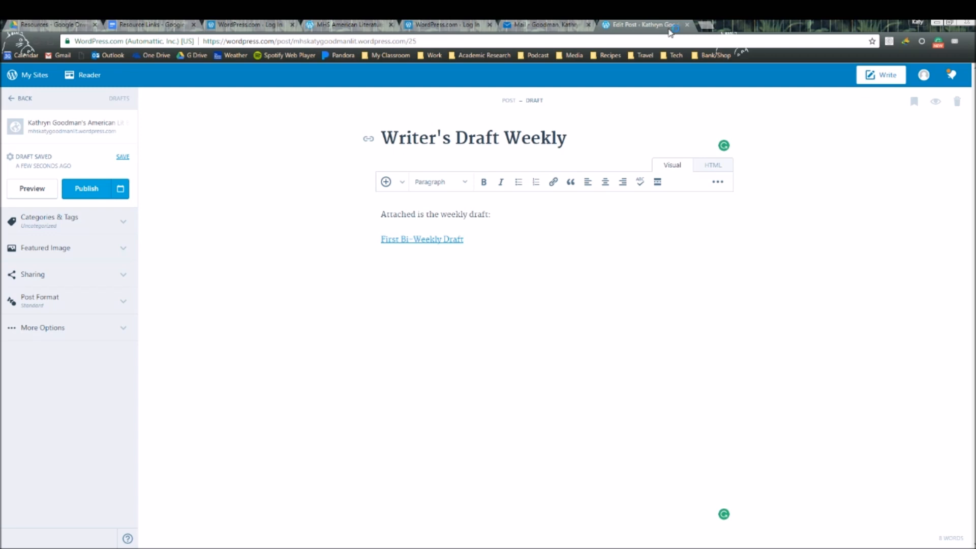
key("ctrl+shift+Tab")
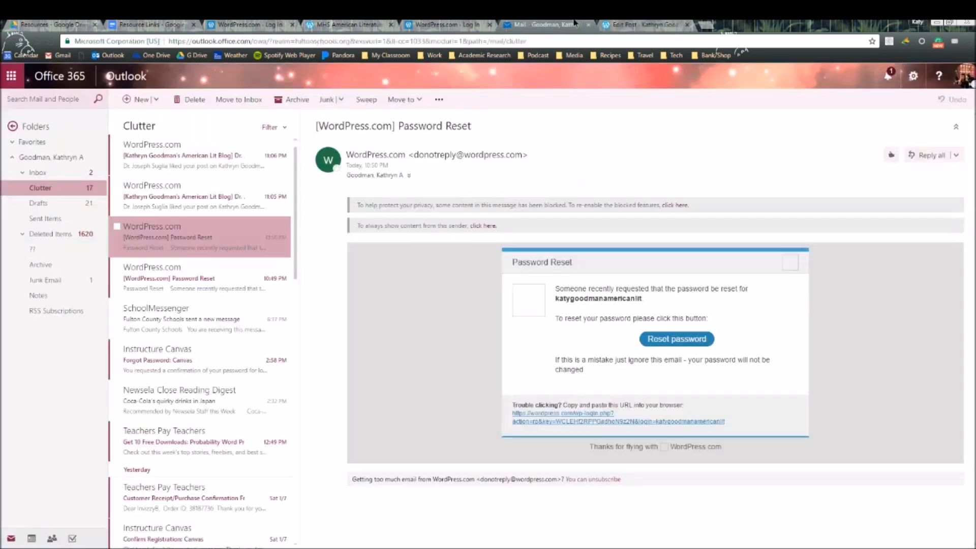
- Publish Writer's Draft Weekly, switch its category from Uncategorized to Writing, and view the live post
left_click(622, 23)
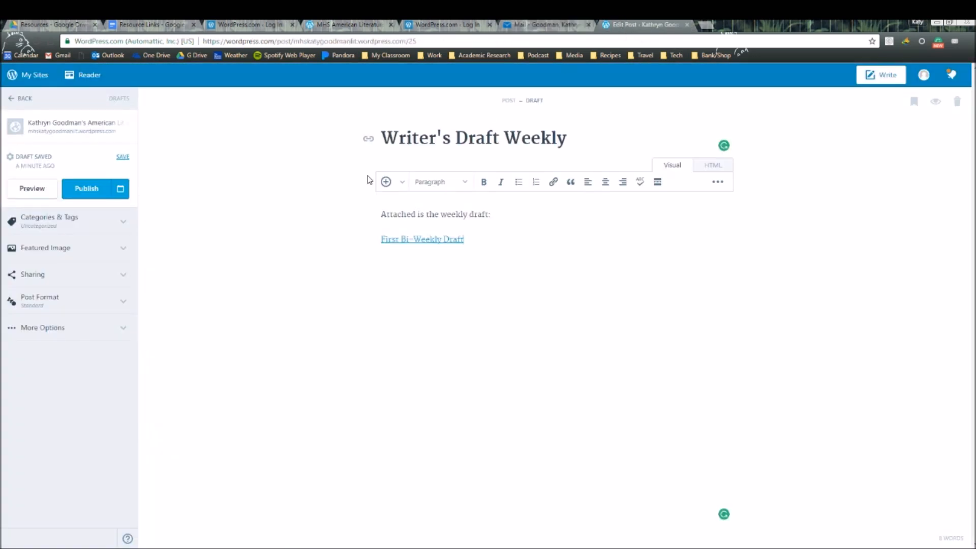
left_click(94, 188)
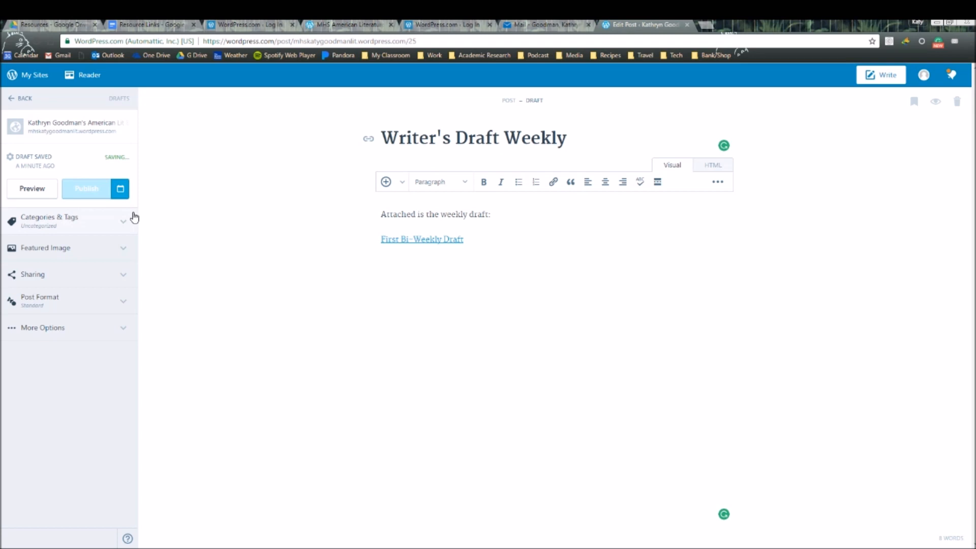
left_click(132, 219)
left_click(15, 286)
left_click(15, 290)
left_click(89, 184)
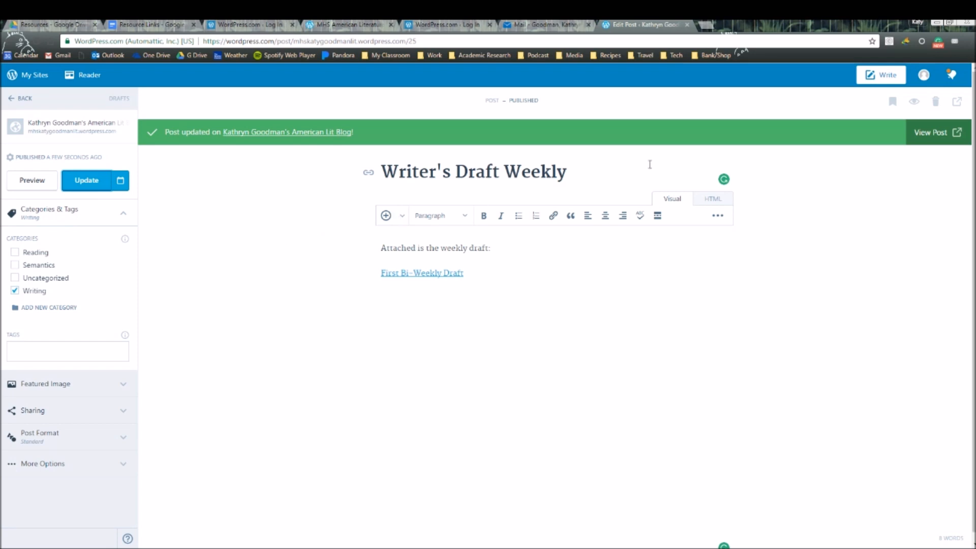
left_click(931, 136)
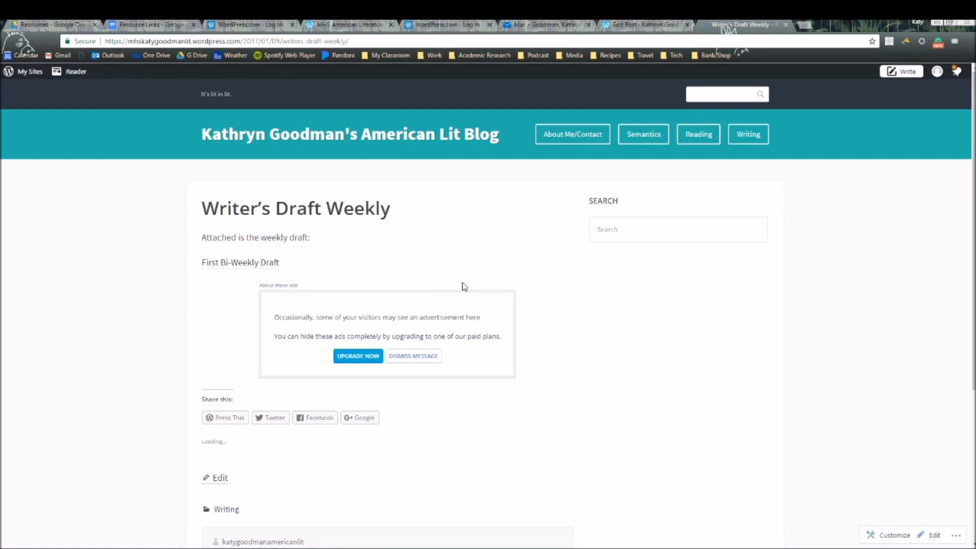
- Test the First Bi-Weekly Draft link, close the Docs tab, and switch to the MHS American Literature site
left_click(242, 263)
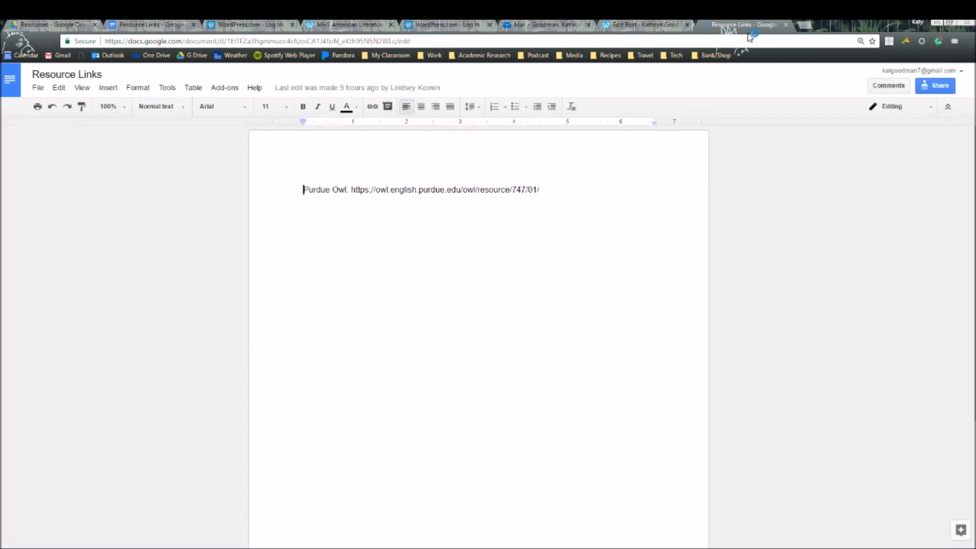
left_click(785, 24)
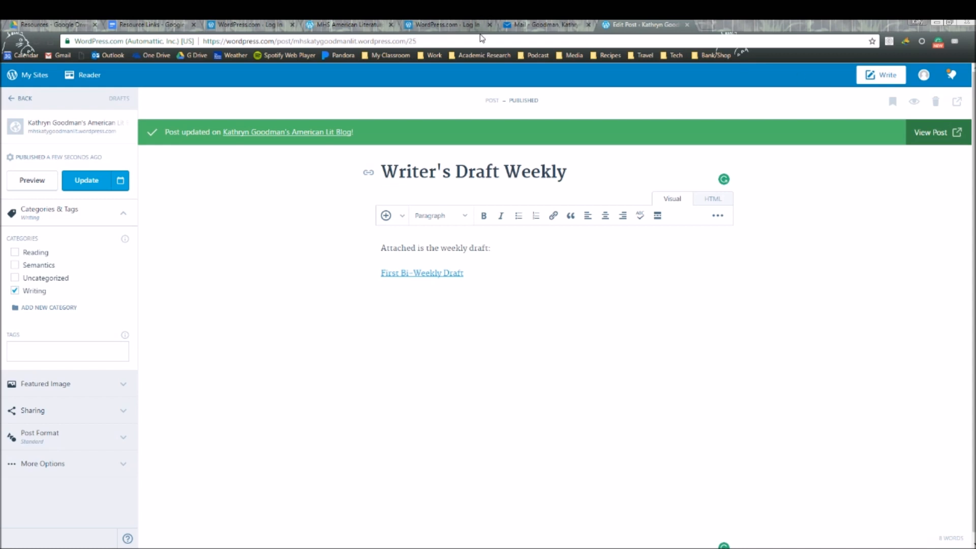
left_click(467, 23)
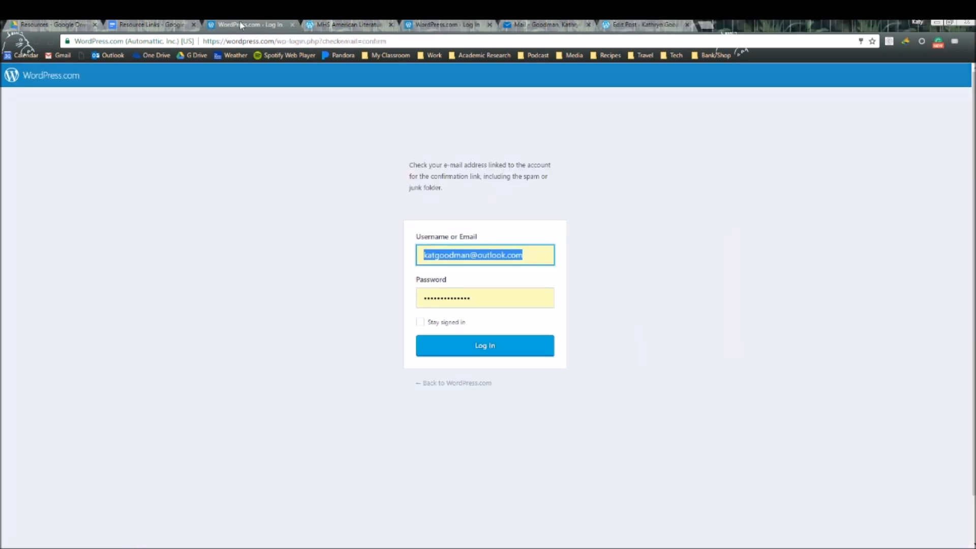
left_click(169, 25)
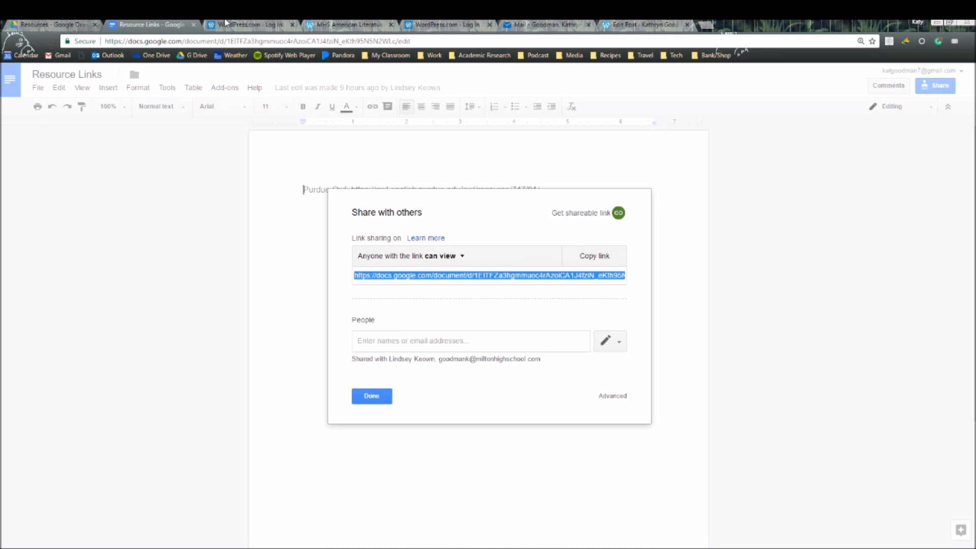
left_click(338, 24)
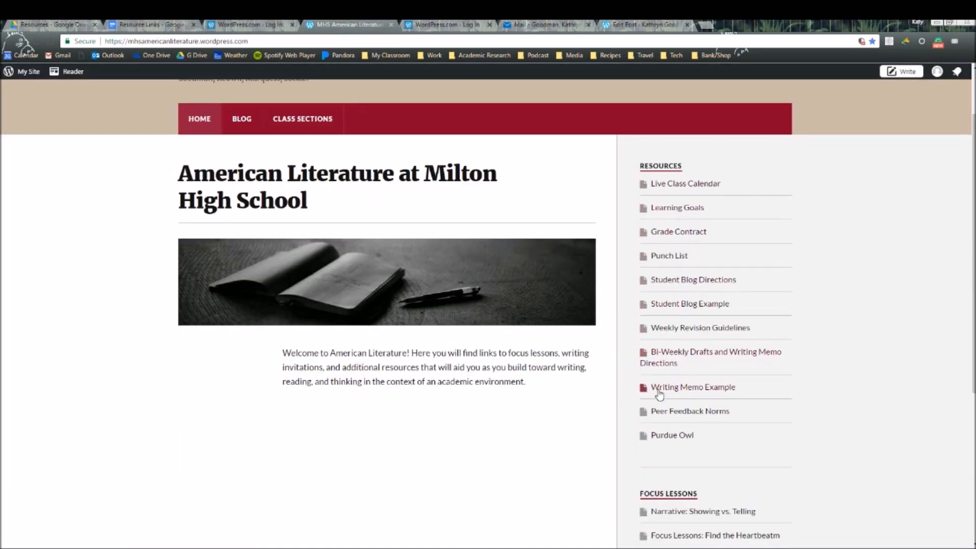
scroll(681, 386, "down", 1)
scroll(685, 372, "down", 3)
scroll(696, 366, "up", 2)
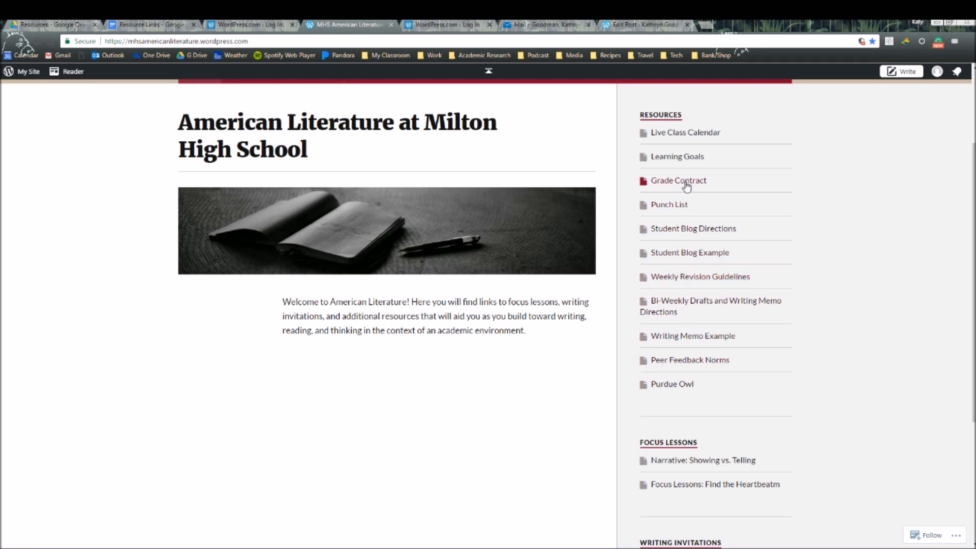
scroll(747, 273, "down", 3)
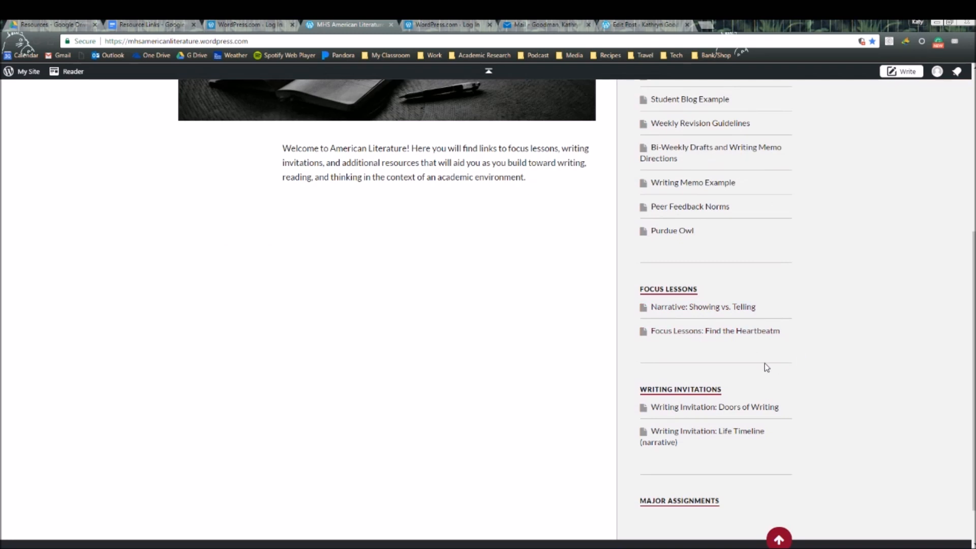
scroll(764, 363, "up", 5)
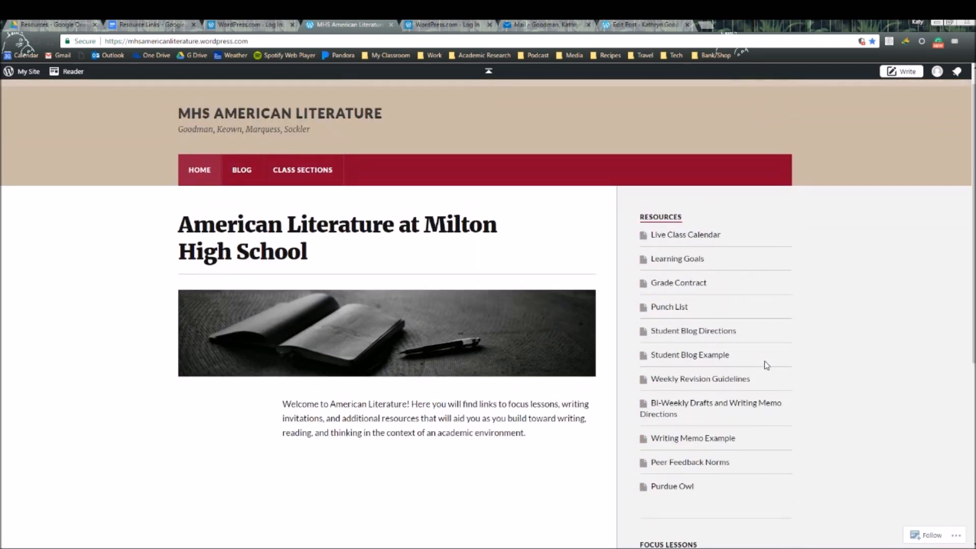